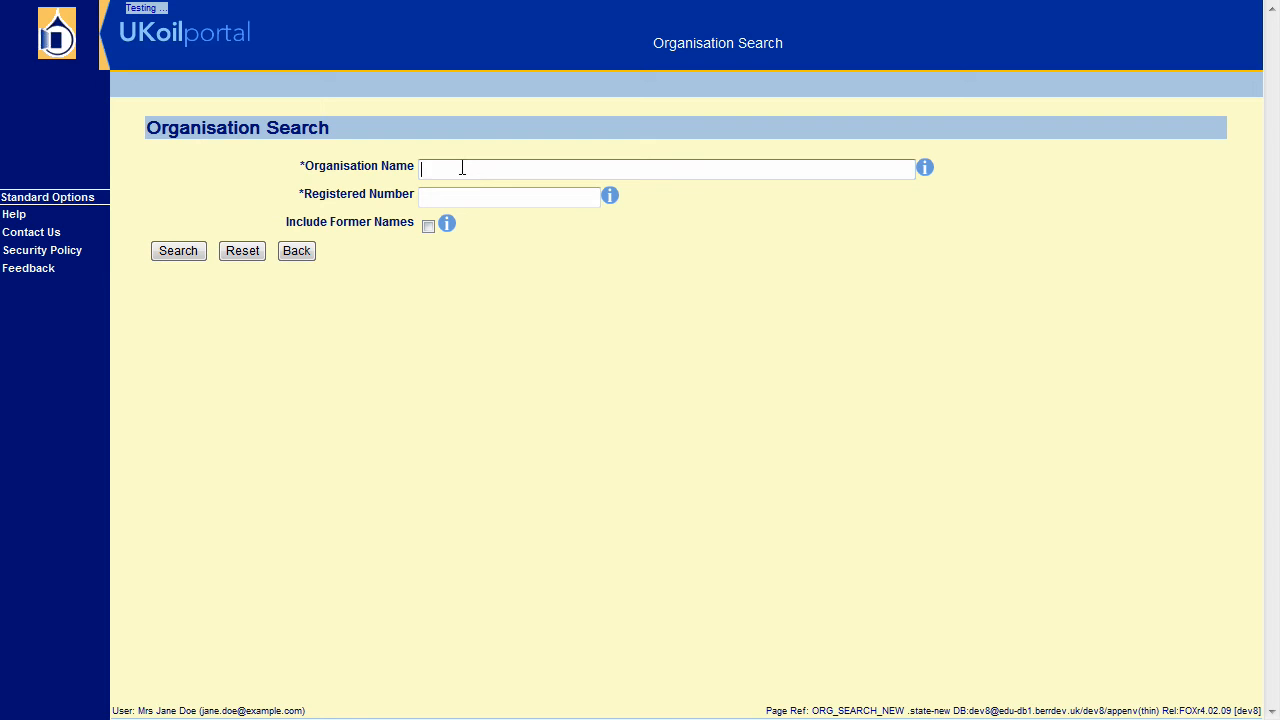
Search organisations for 'Demo' and open the DEMO LIMITED finance record.
type("Demo")
left_click(172, 252)
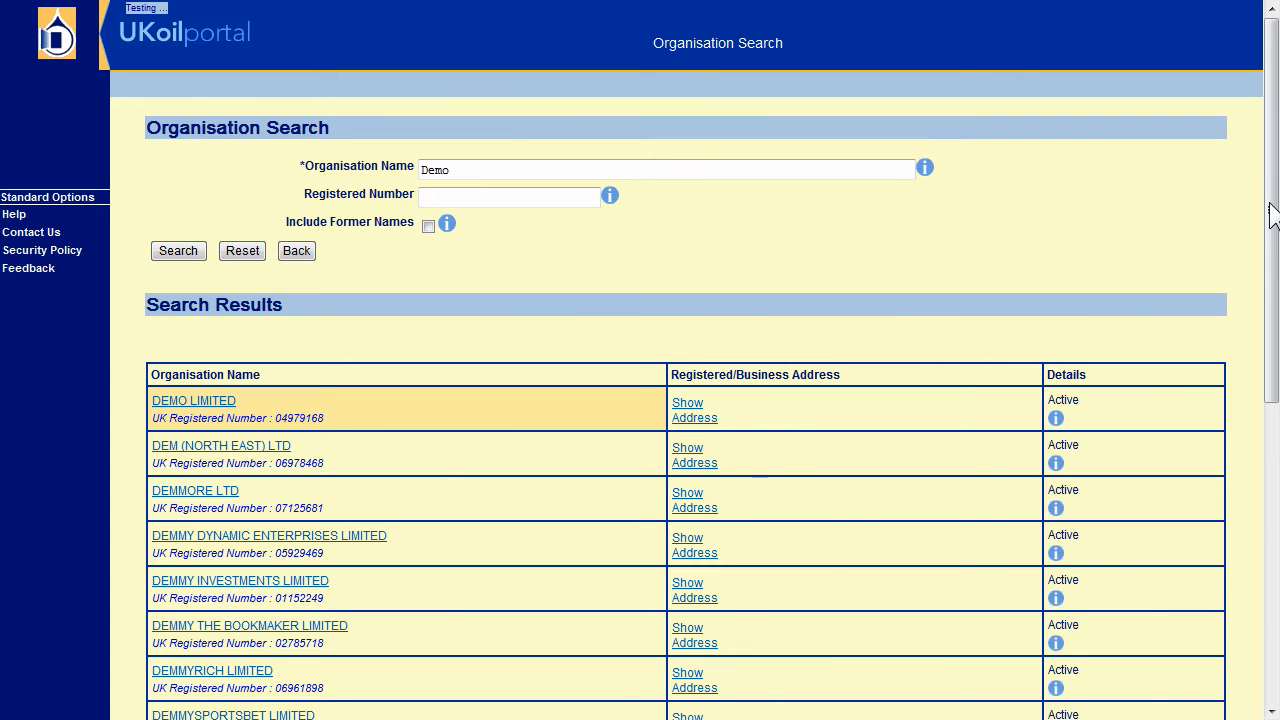
left_click_drag(1272, 215, 1273, 540)
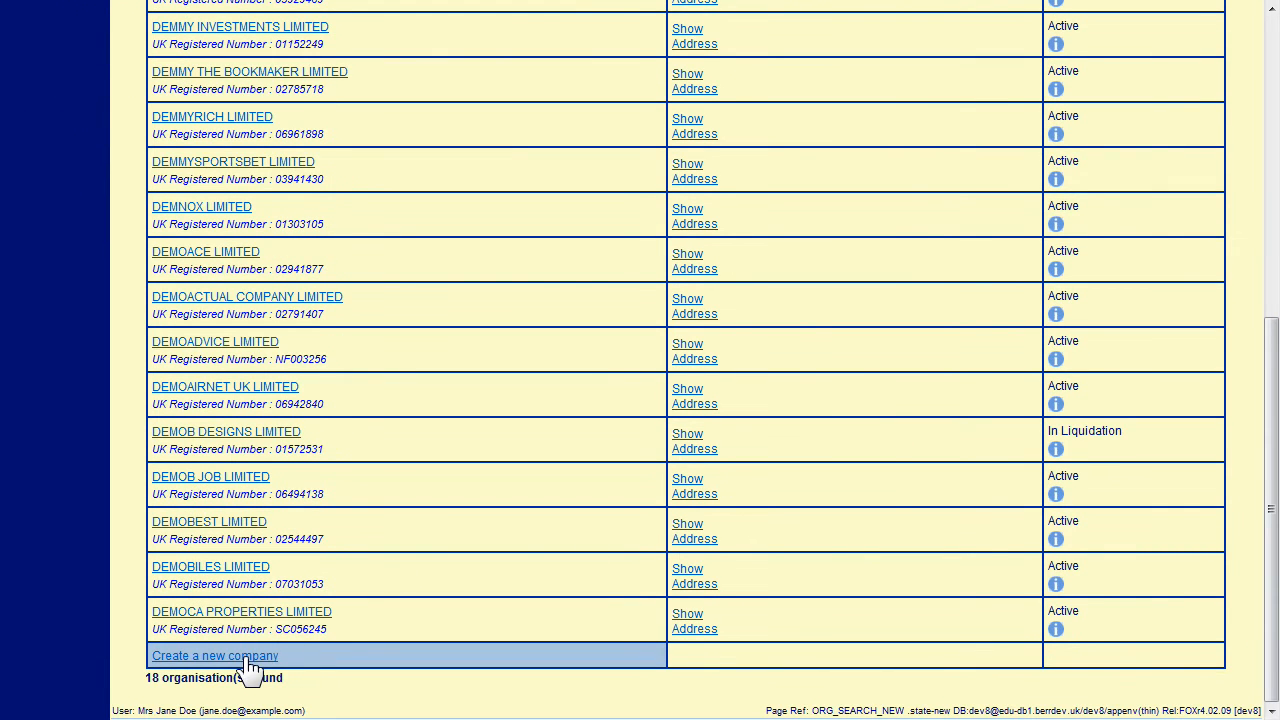
left_click_drag(1272, 490, 1251, 191)
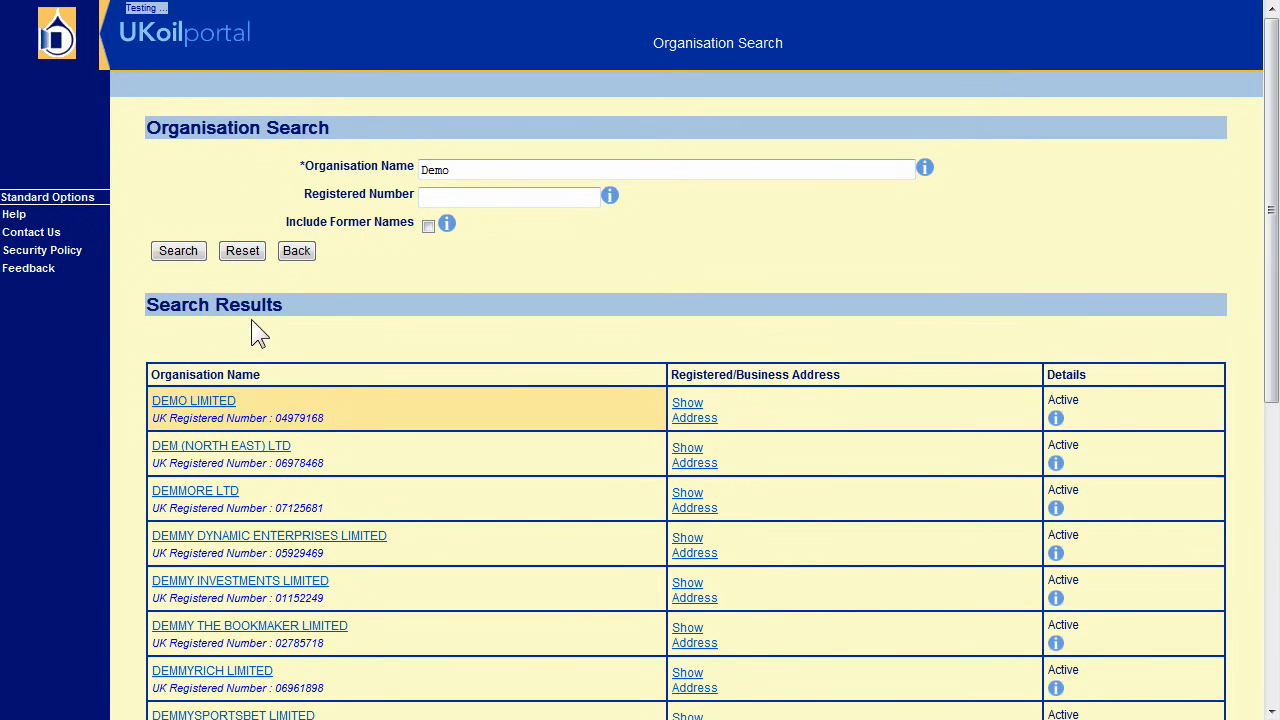
left_click(180, 400)
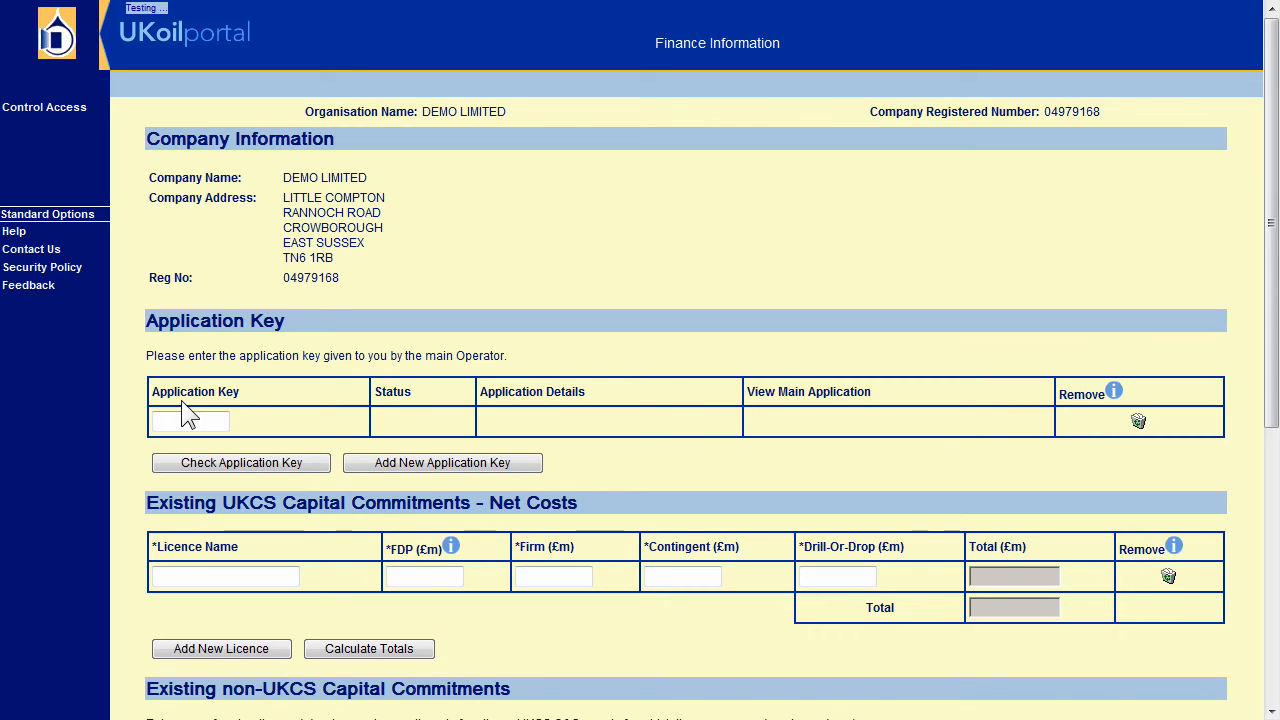
type("51012761")
left_click(221, 461)
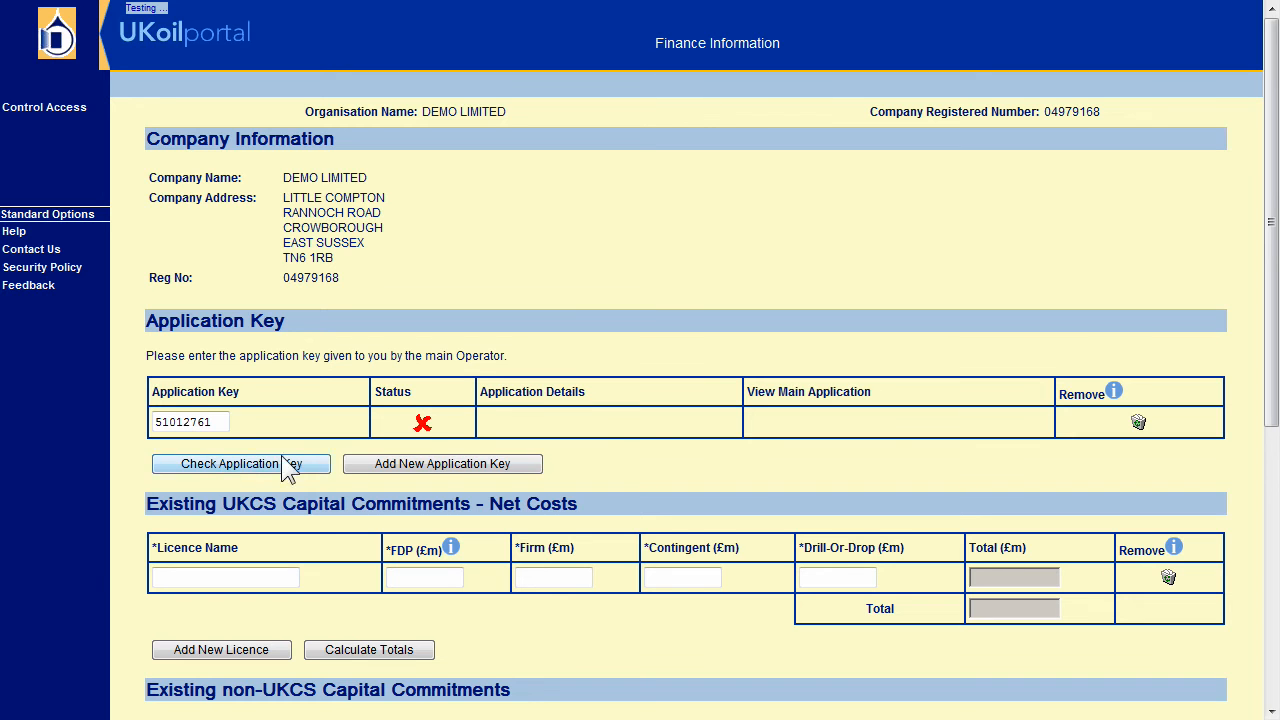
mouse_move(423, 426)
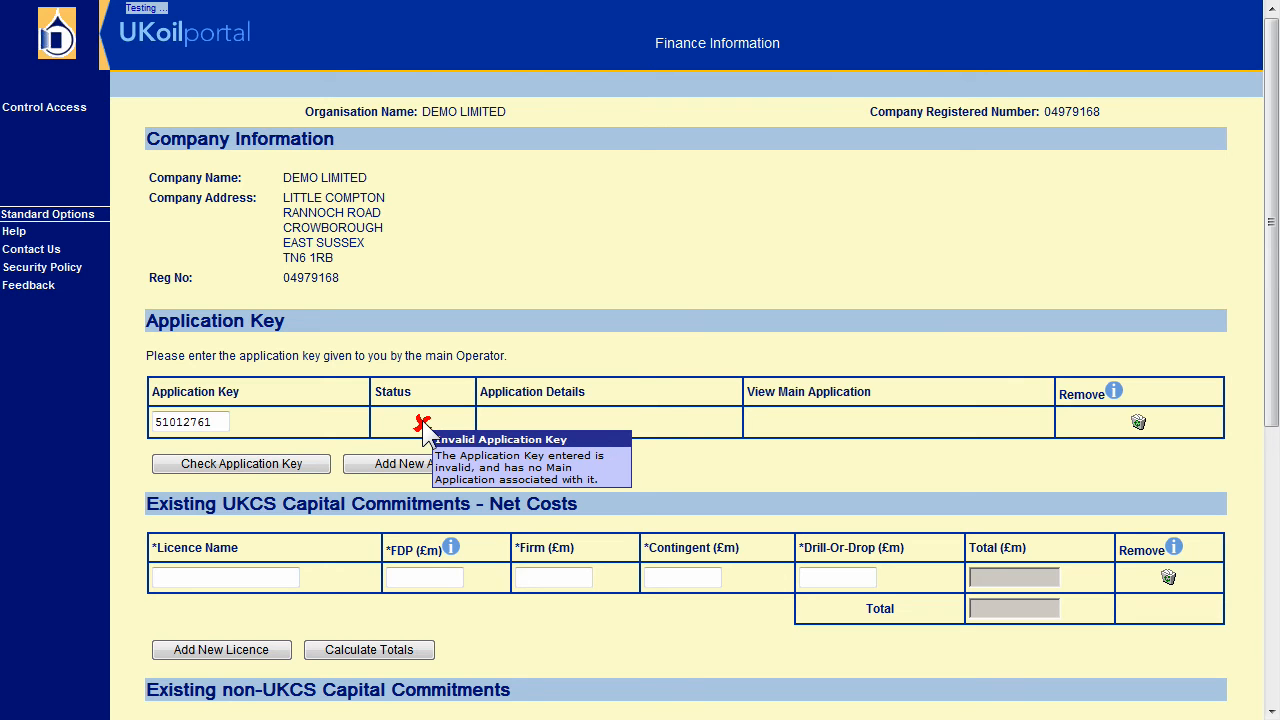
left_click(221, 421)
key("BackSpace")
type("2")
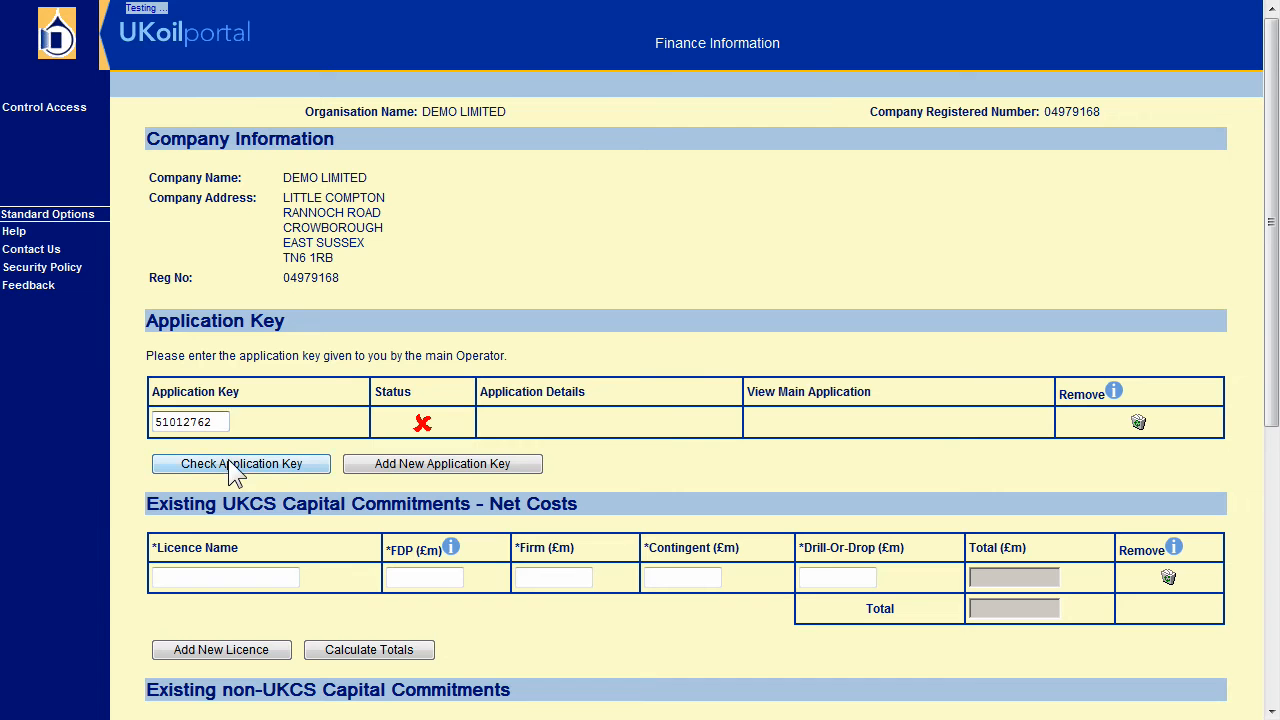
left_click(228, 461)
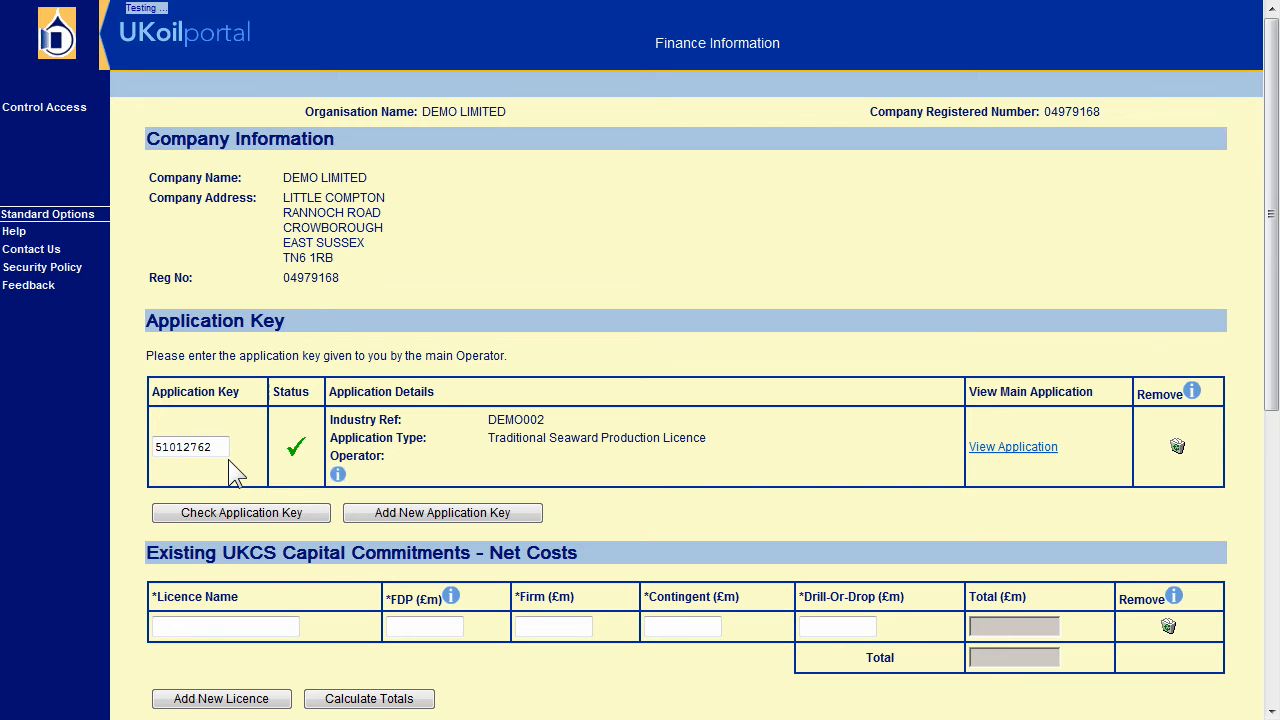
left_click(1038, 447)
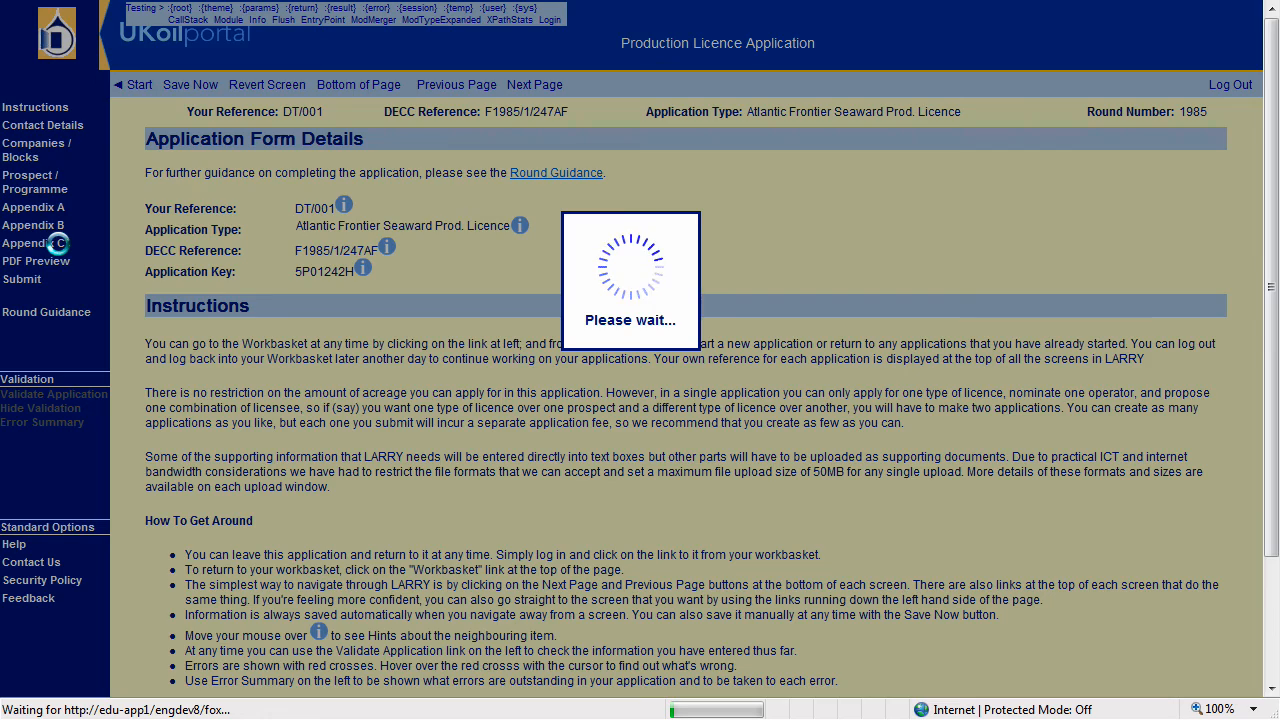
left_click(55, 243)
left_click(57, 249)
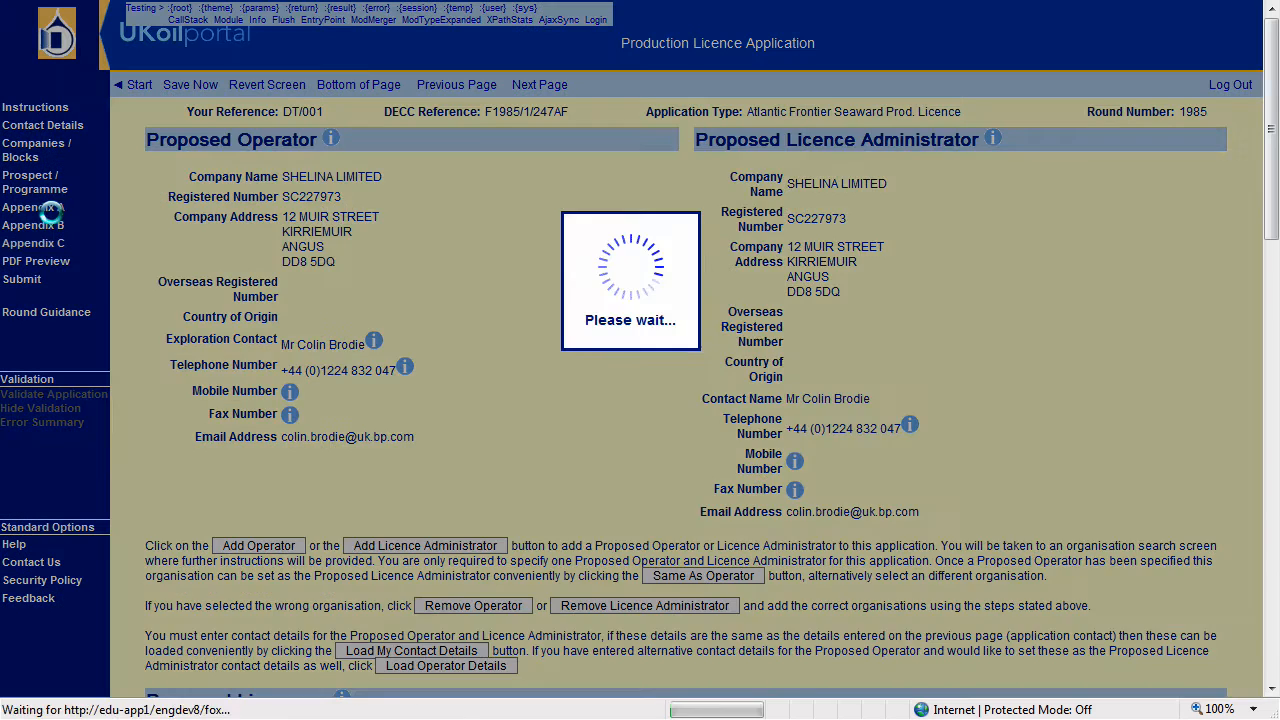
left_click(47, 209)
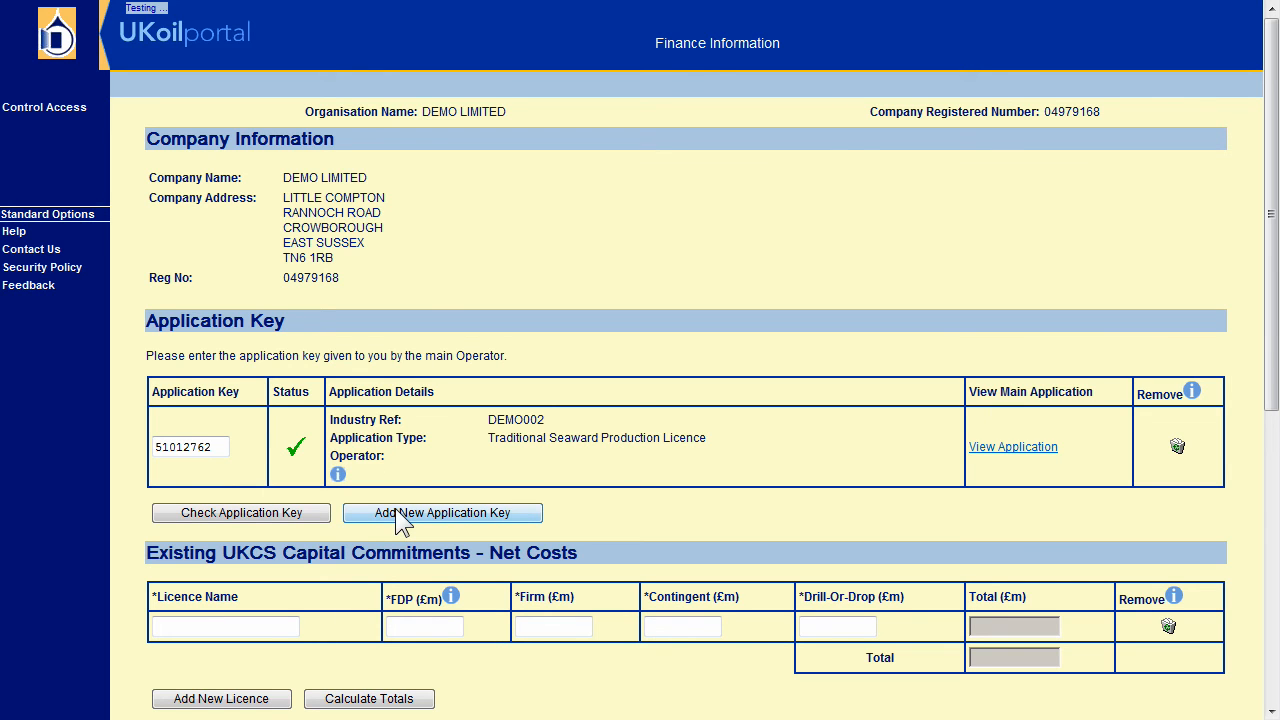
Enter licence 'Demo License' with 1 in each of the four cost columns.
left_click_drag(1275, 340, 1274, 465)
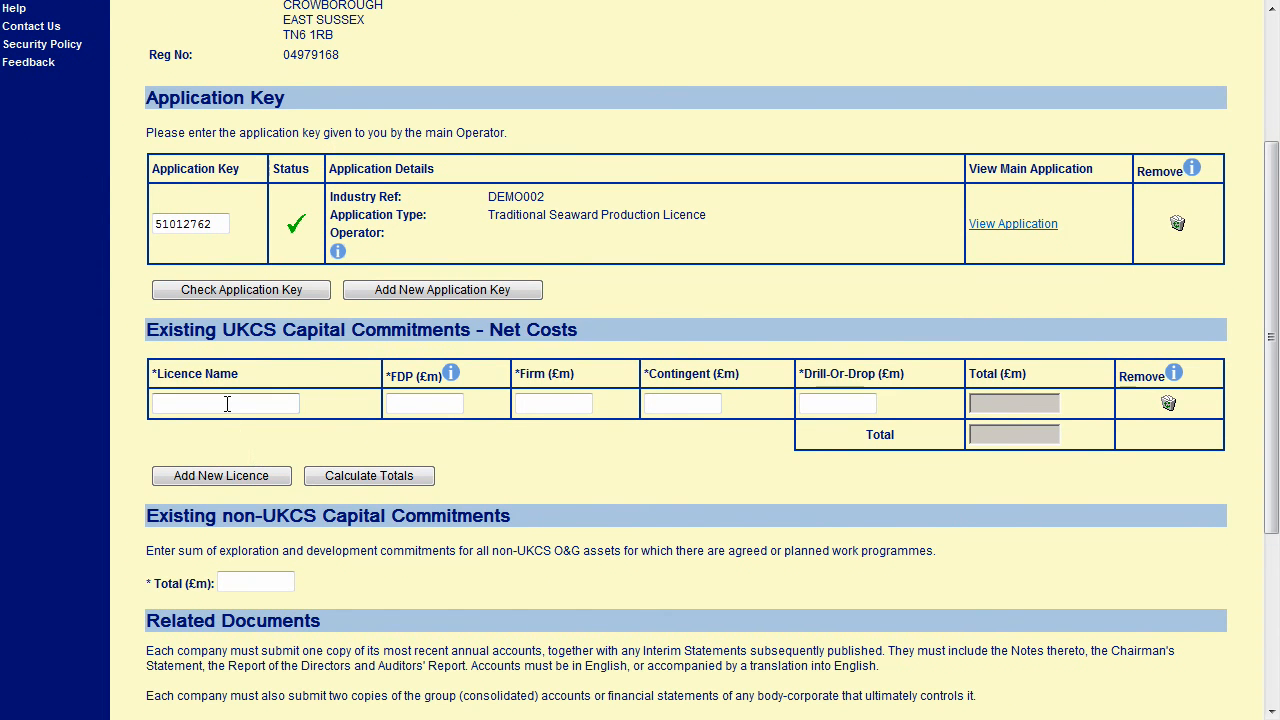
type("Demo License")
key("Tab")
type("1")
left_click(549, 404)
type("1")
left_click(686, 404)
type("1")
left_click(830, 404)
type("1")
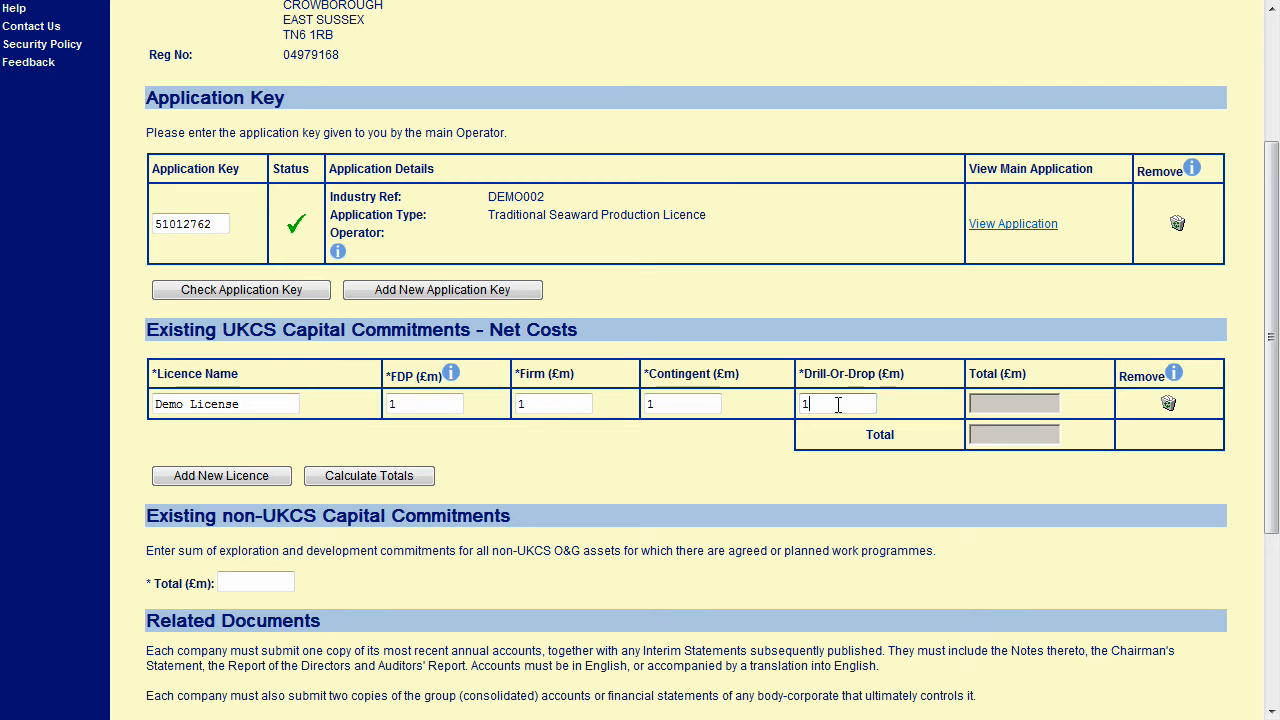
Add a second licence row and set the non-UKCS total to 1.
left_click(220, 476)
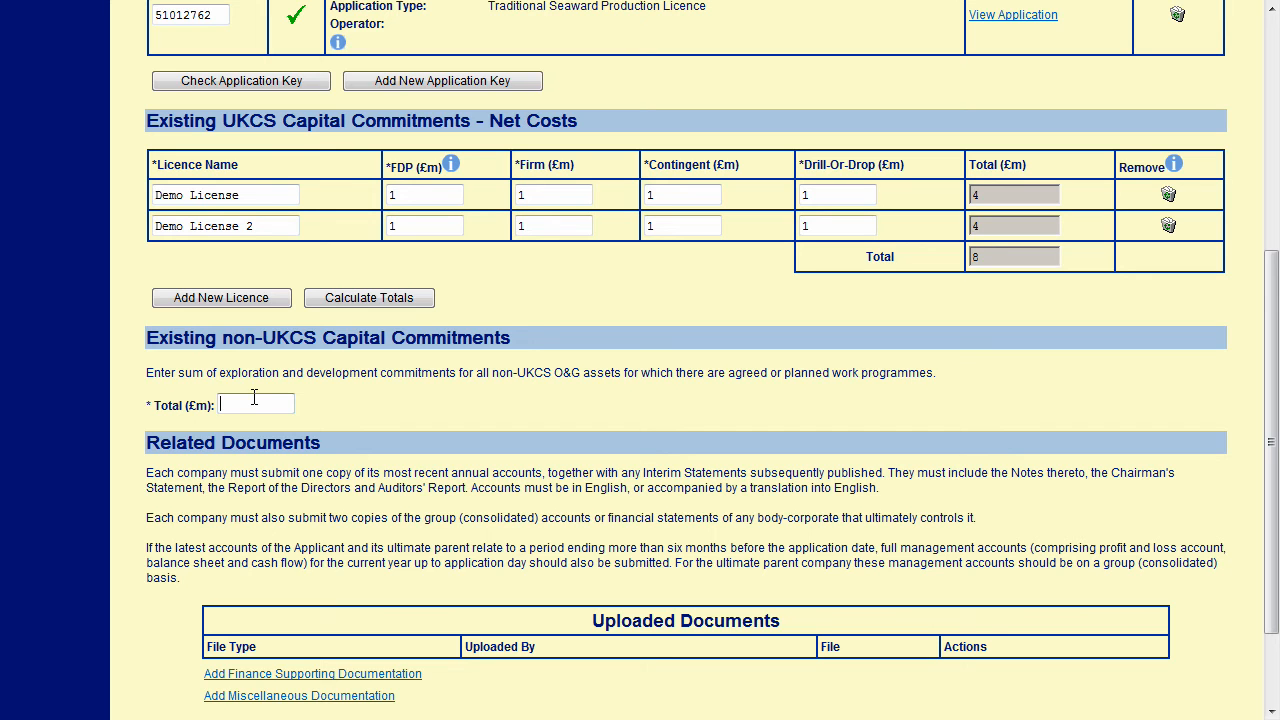
type("1")
scroll(254, 397, "down", 3)
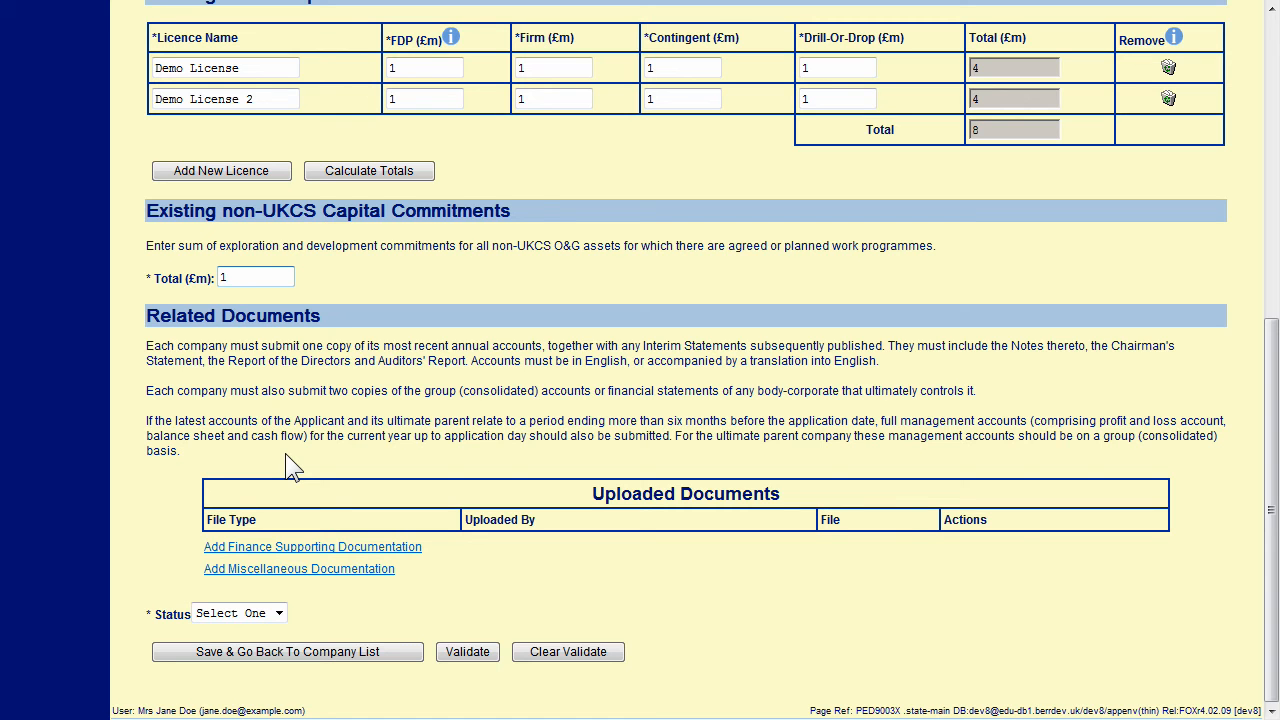
Upload demo.doc as a Finance Supporting Documentation file.
left_click(295, 550)
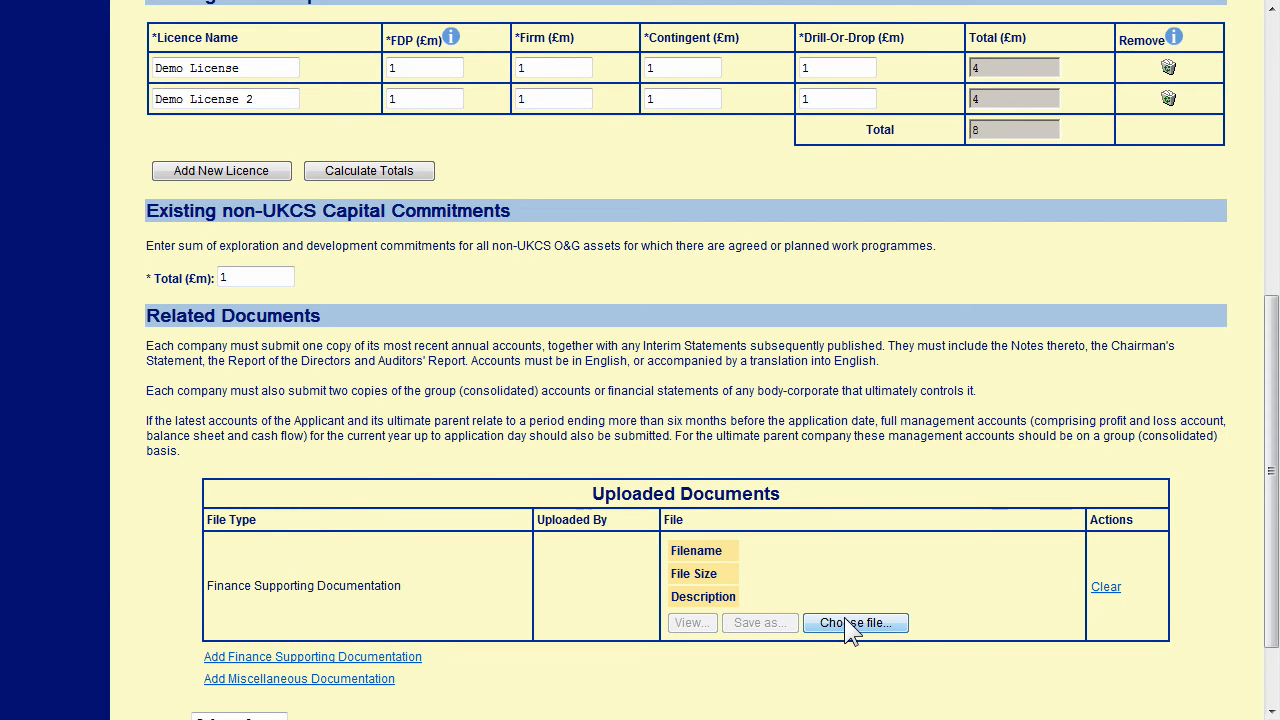
left_click(844, 621)
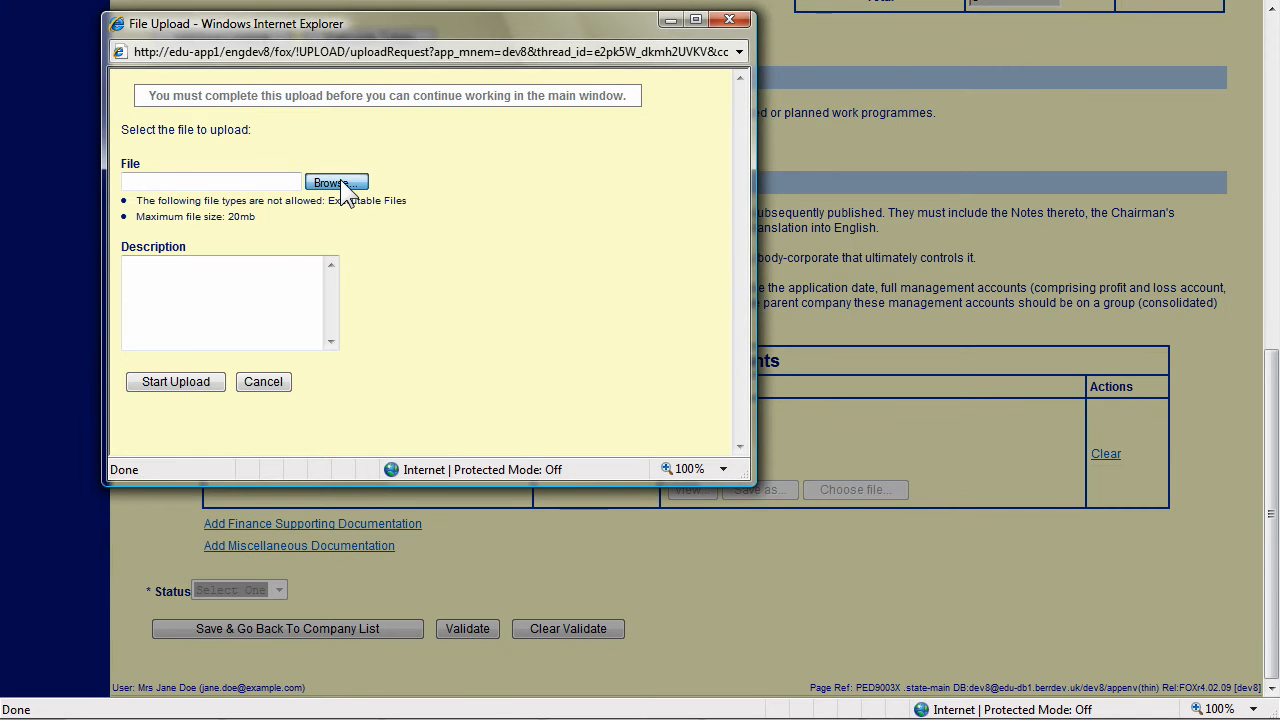
left_click(340, 183)
scroll(459, 262, "down", 5)
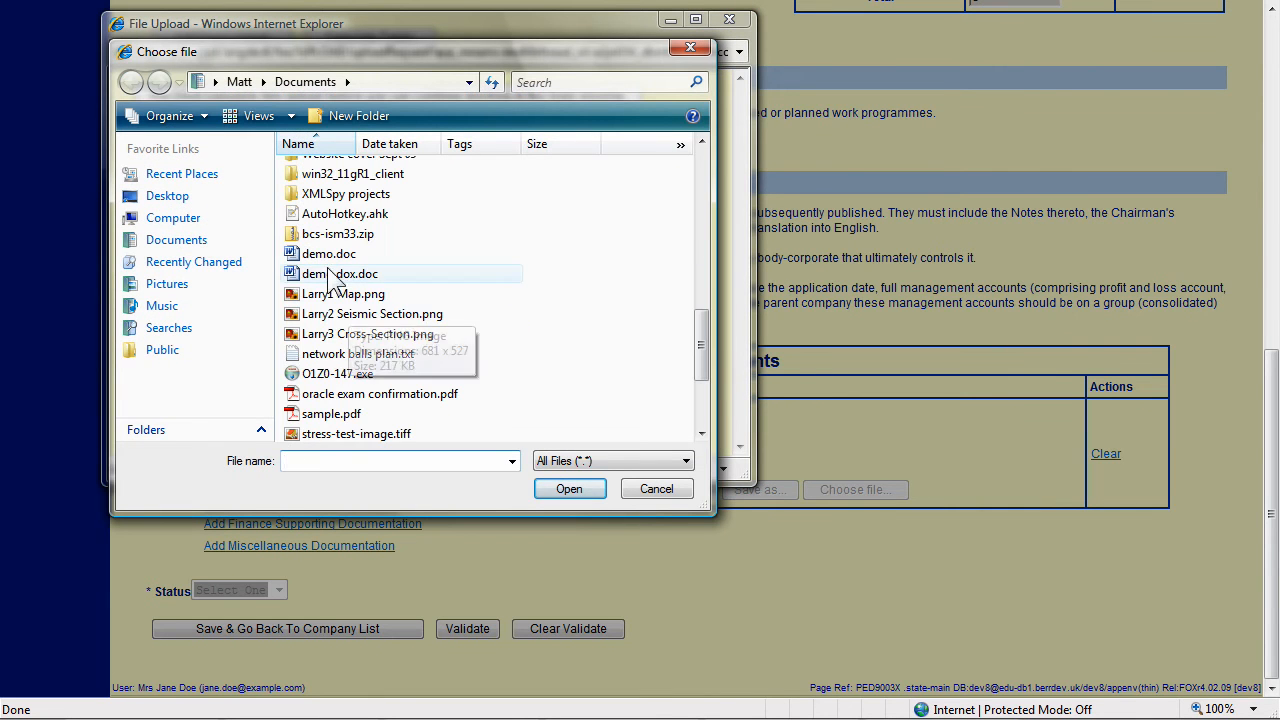
double_click(459, 271)
left_click(186, 381)
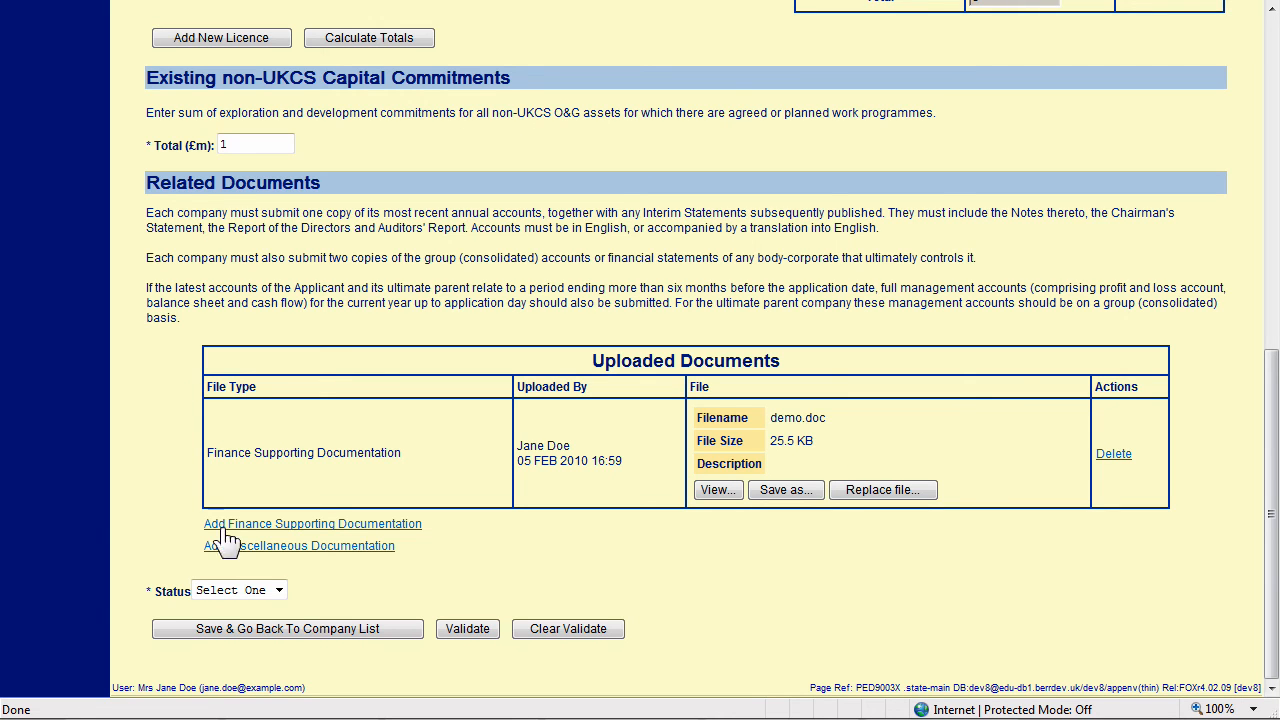
left_click(268, 598)
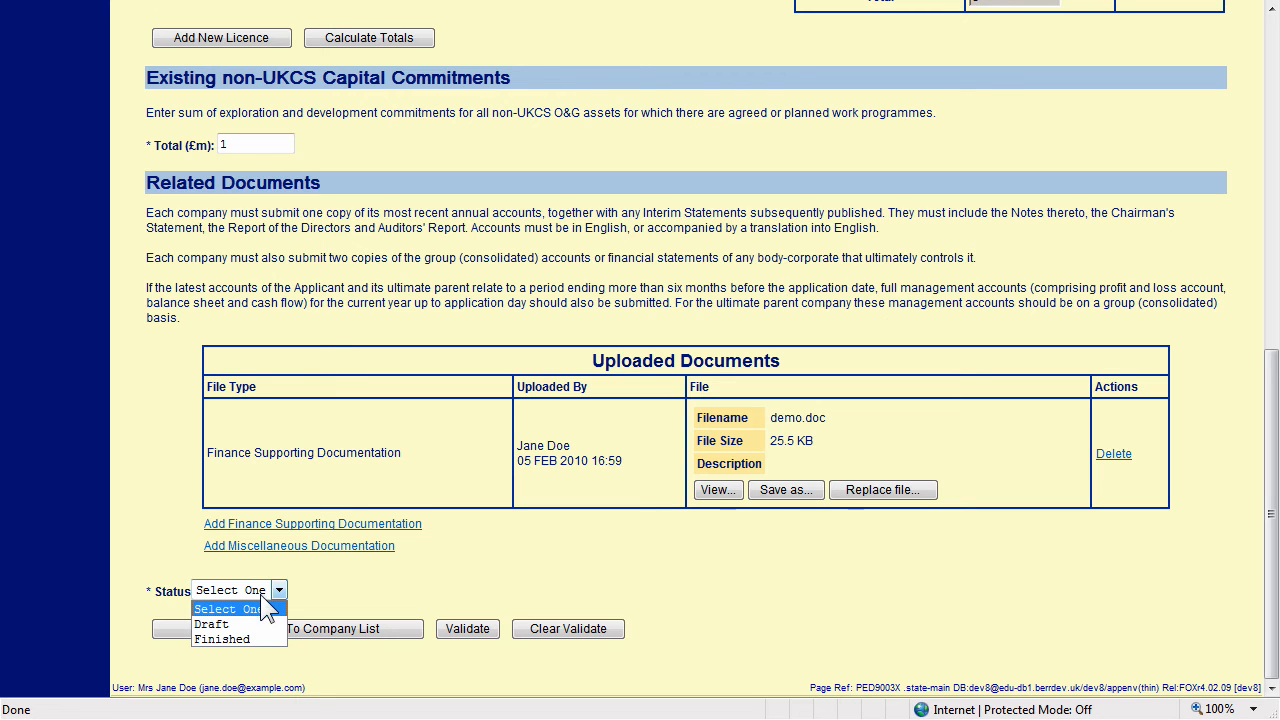
Keep status as Draft and save the record back to the Company Record List.
left_click(261, 623)
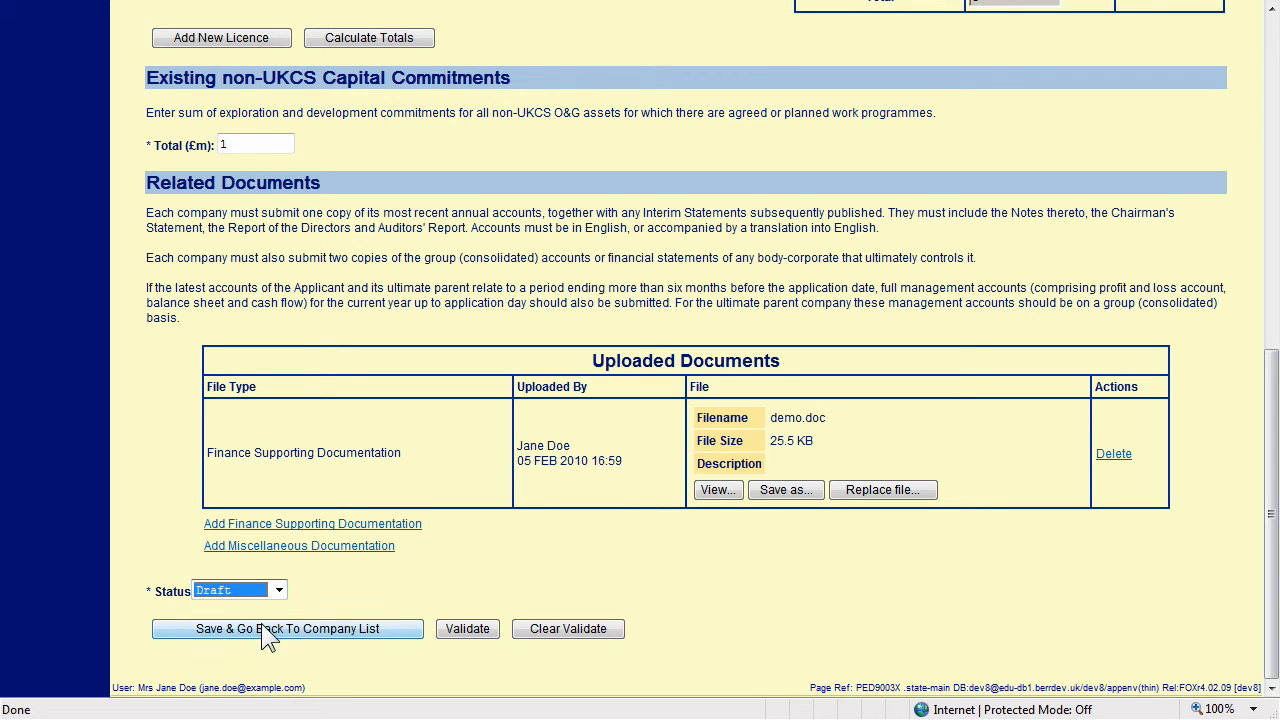
left_click(296, 636)
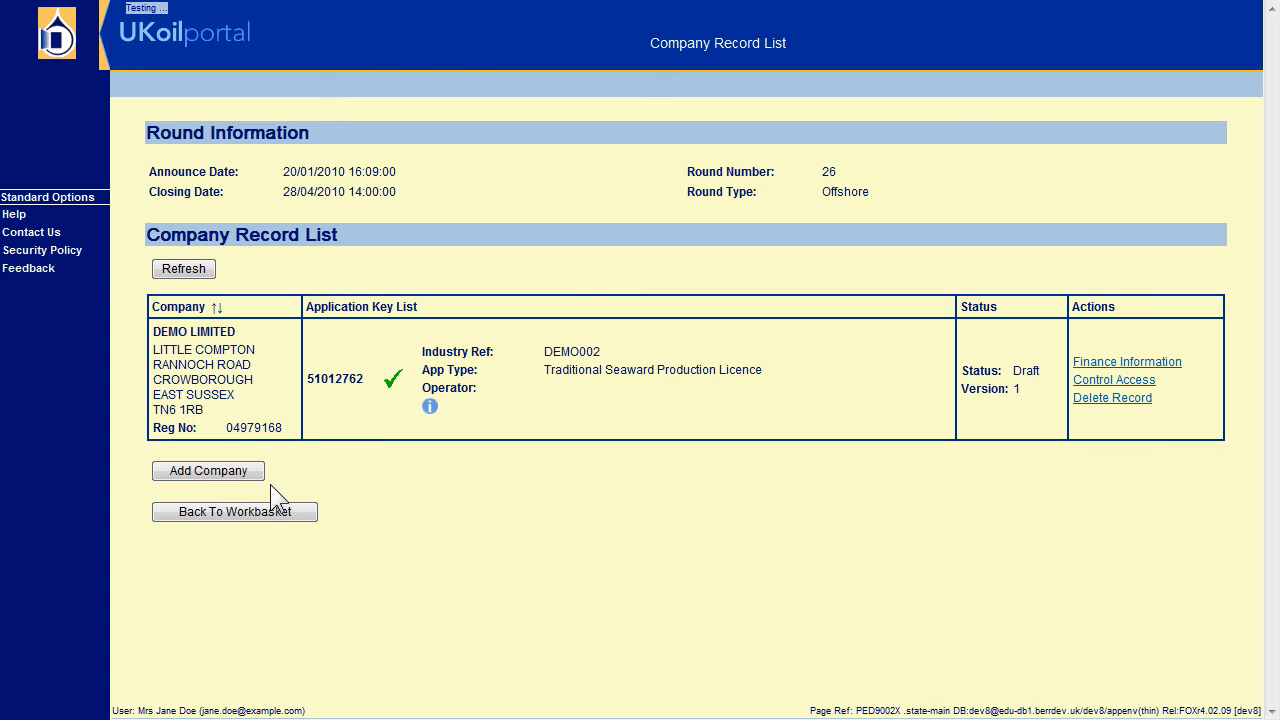
Go through the workbasket's Finance Information to reopen DEMO LIMITED's record.
left_click(264, 511)
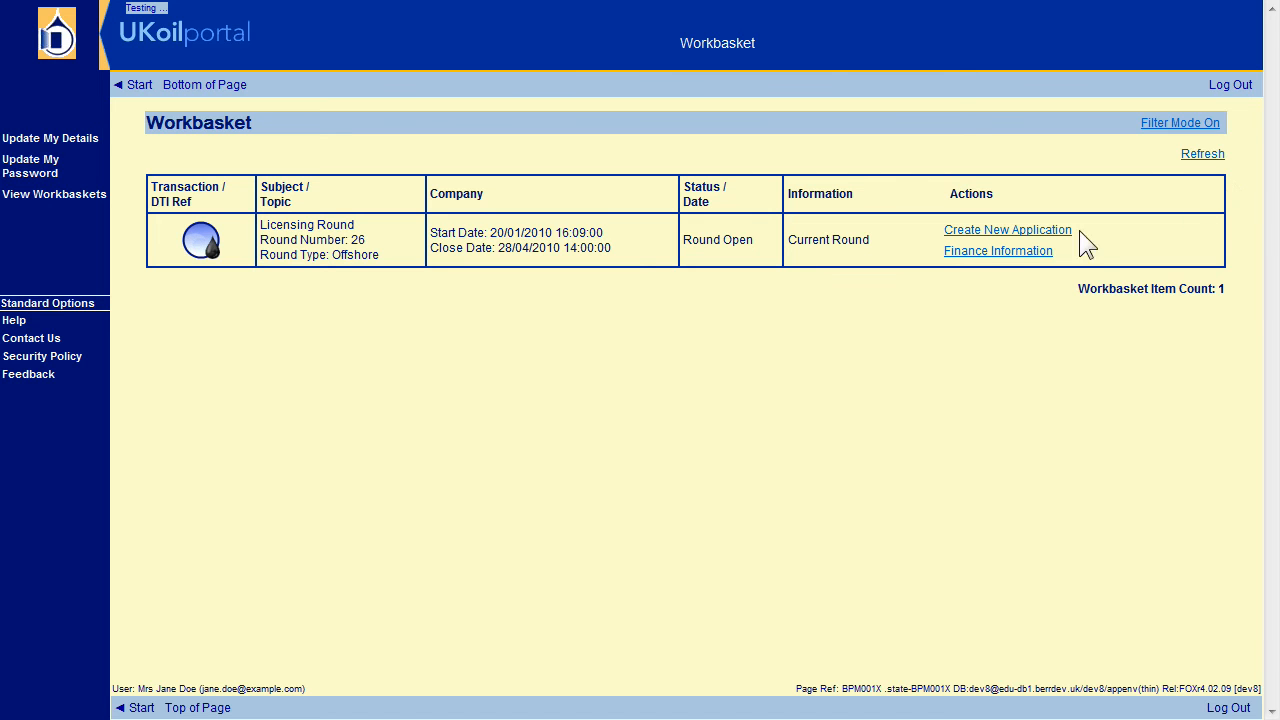
left_click(997, 252)
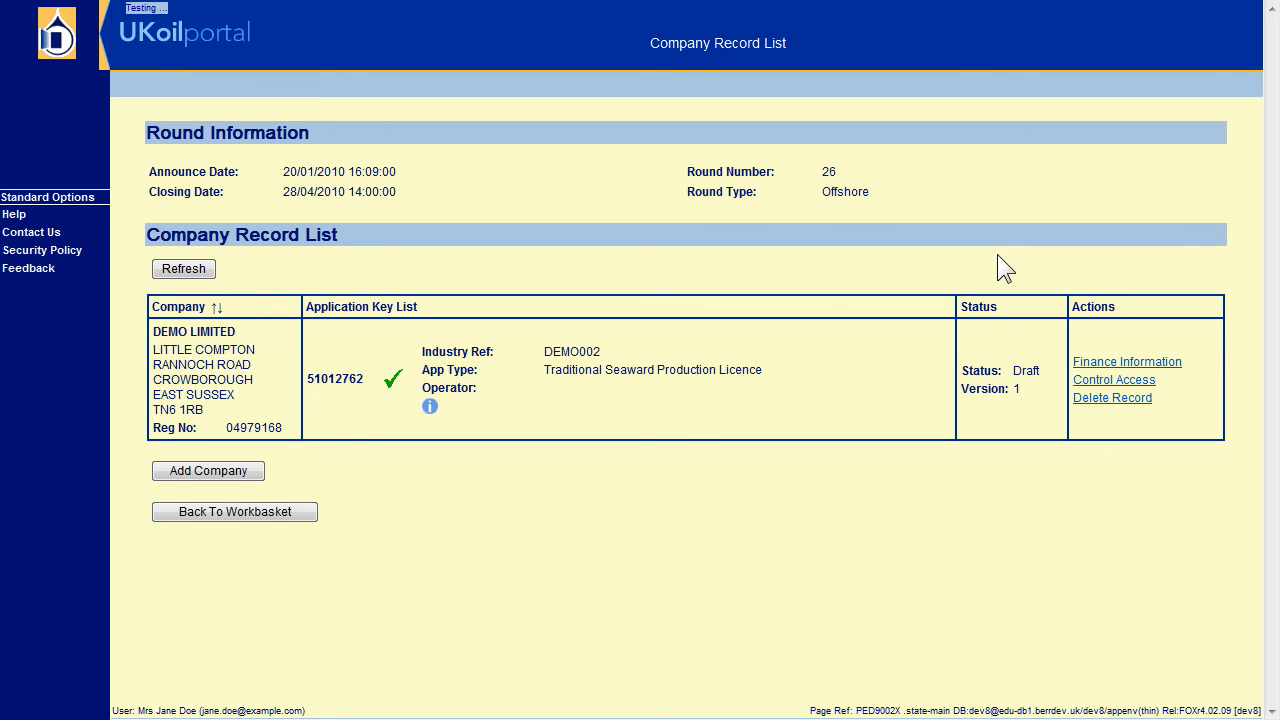
left_click(1101, 362)
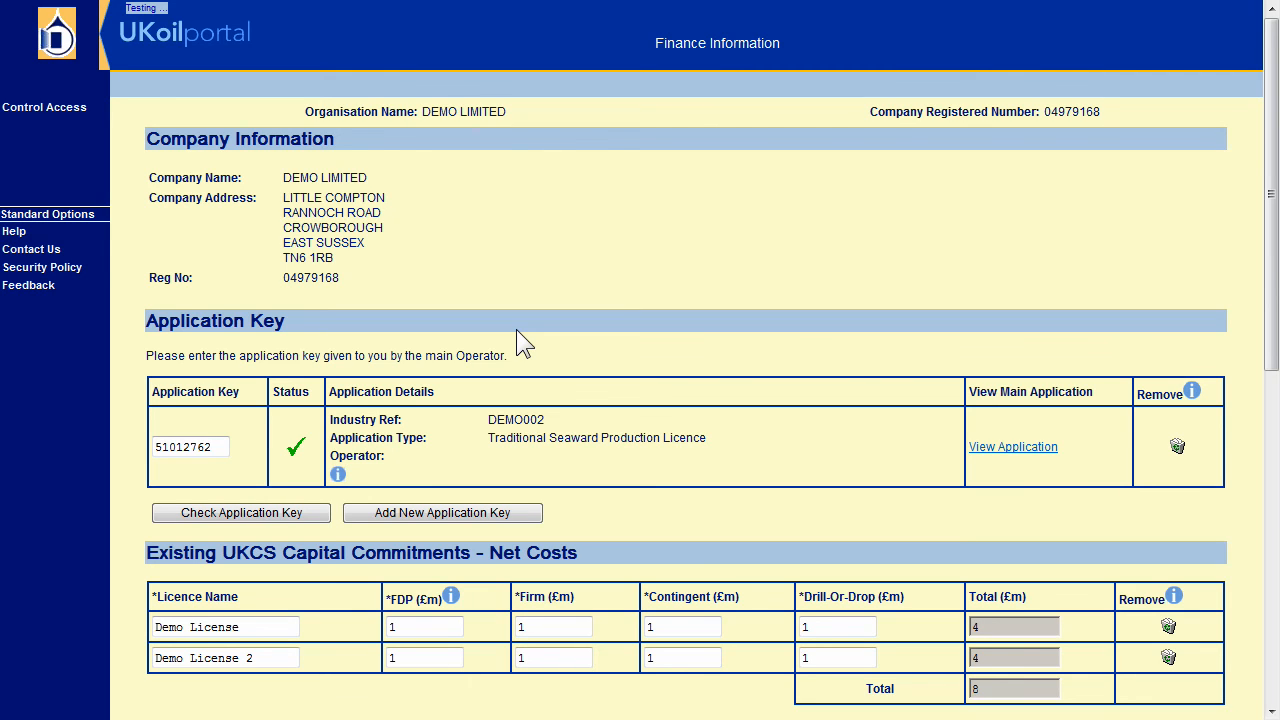
Clear the non-UKCS Total, run Validate, then re-enter 1.
scroll(390, 225, "down", 6)
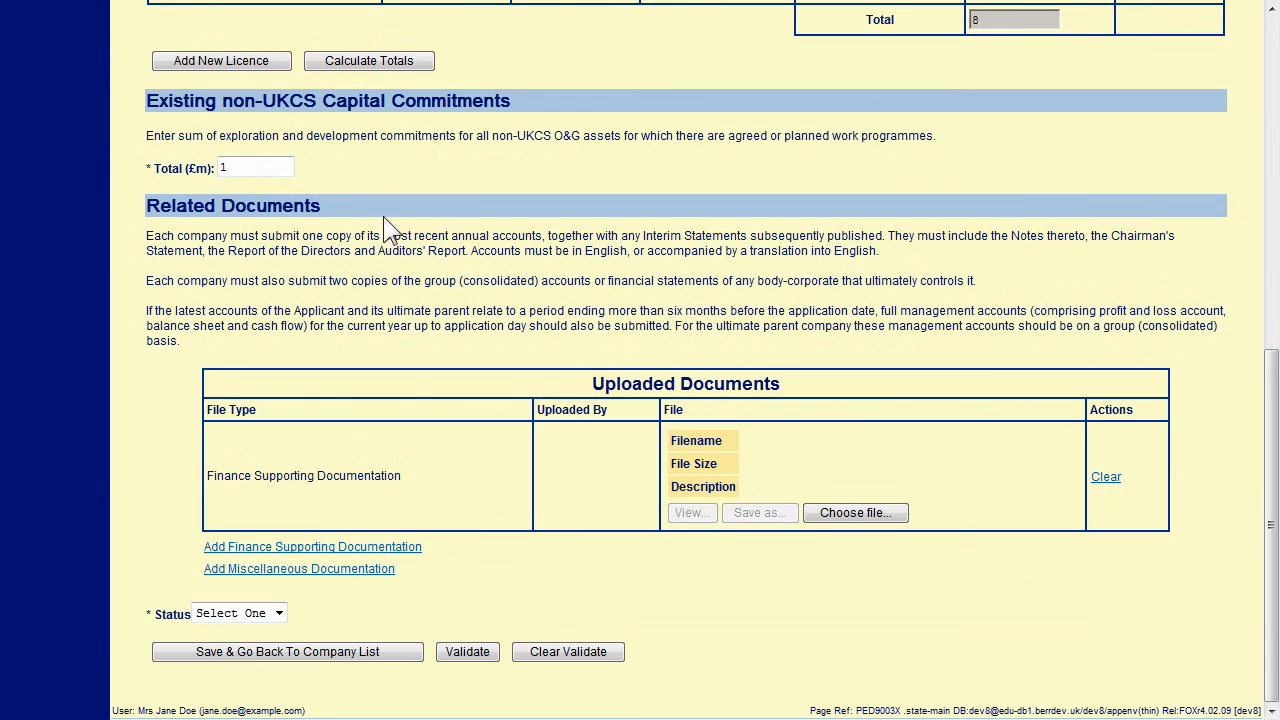
left_click(269, 168)
key("BackSpace")
left_click(468, 651)
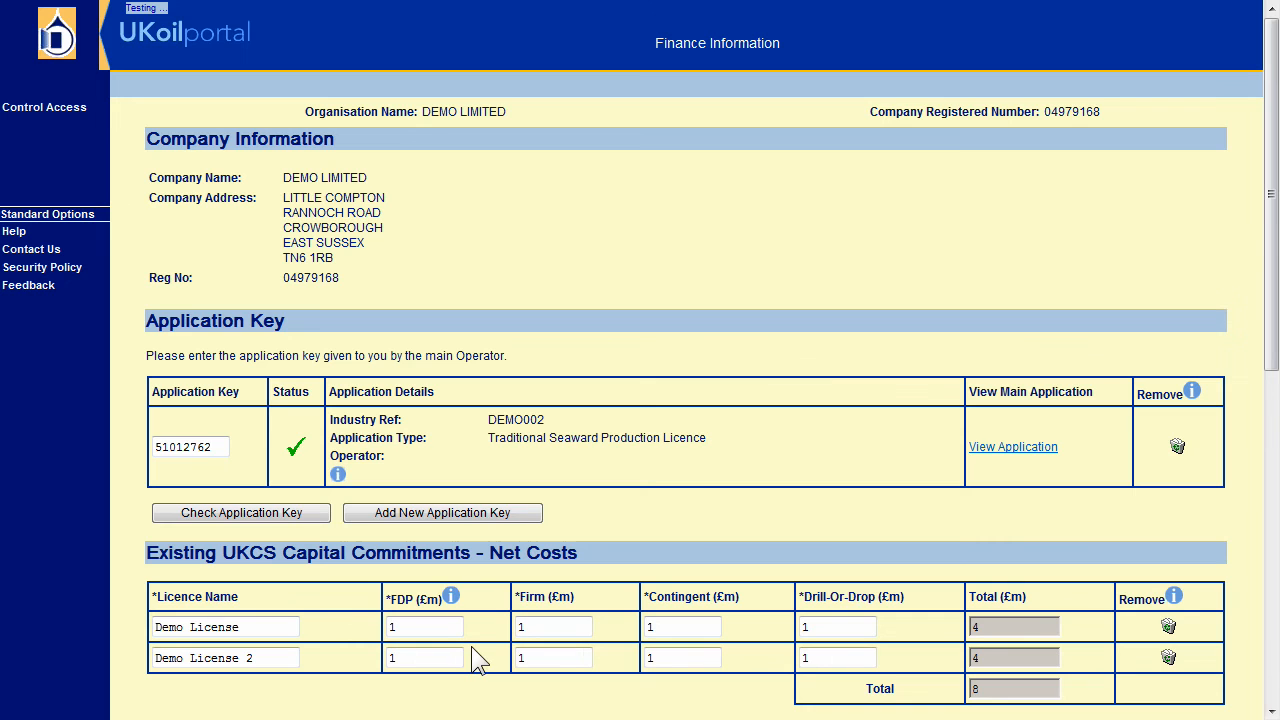
left_click_drag(1271, 274, 1271, 469)
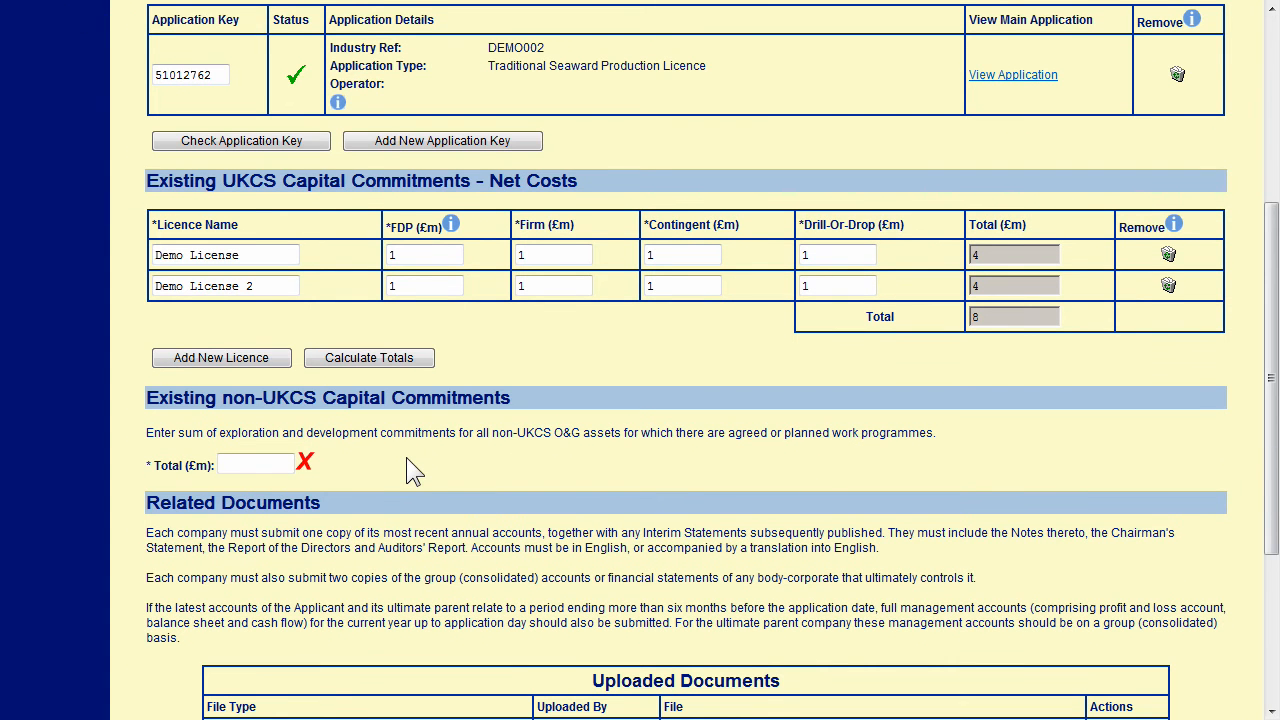
left_click(277, 461)
type("1")
left_click_drag(1272, 325, 1237, 509)
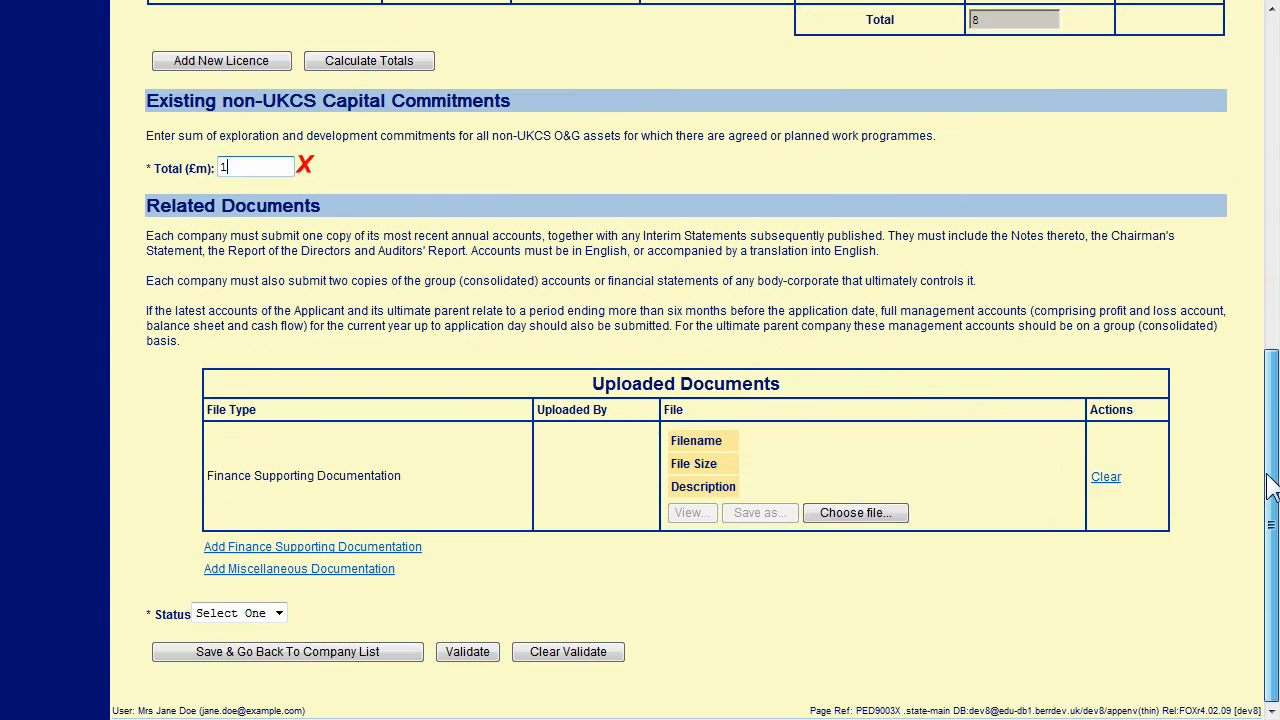
Set the record status to Finished and save back to the company list.
left_click(280, 613)
left_click(262, 668)
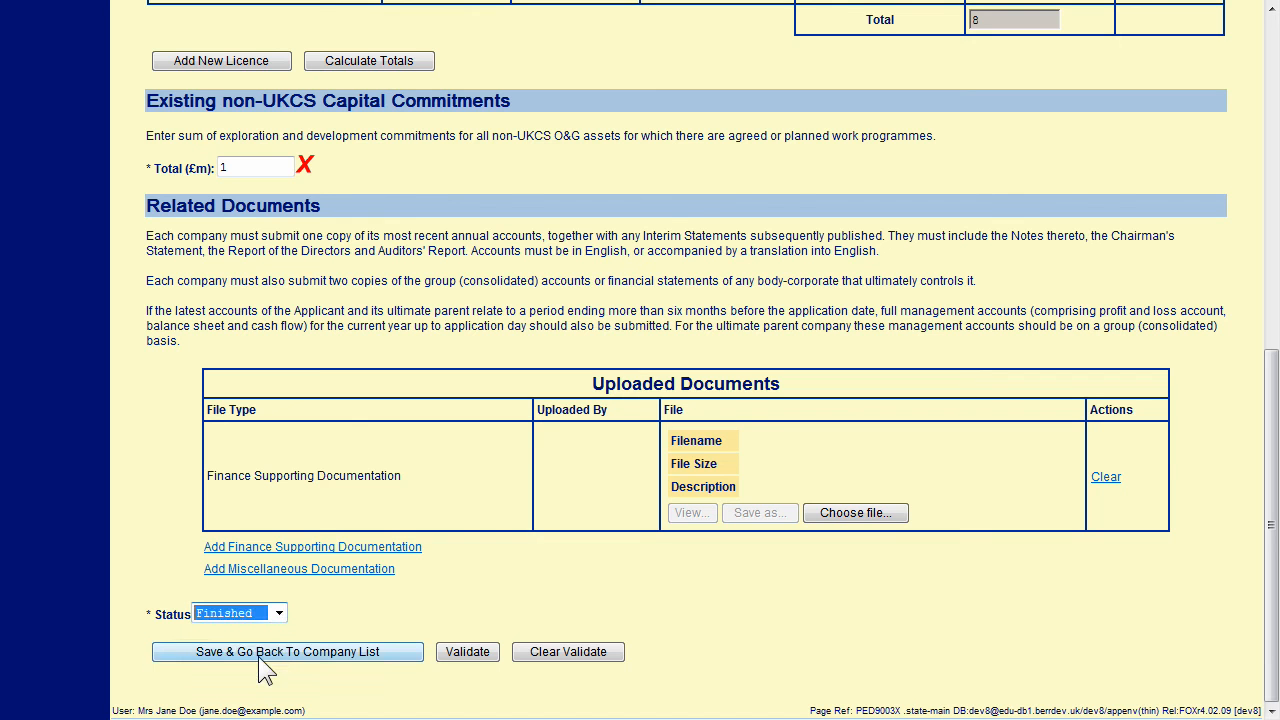
left_click(308, 652)
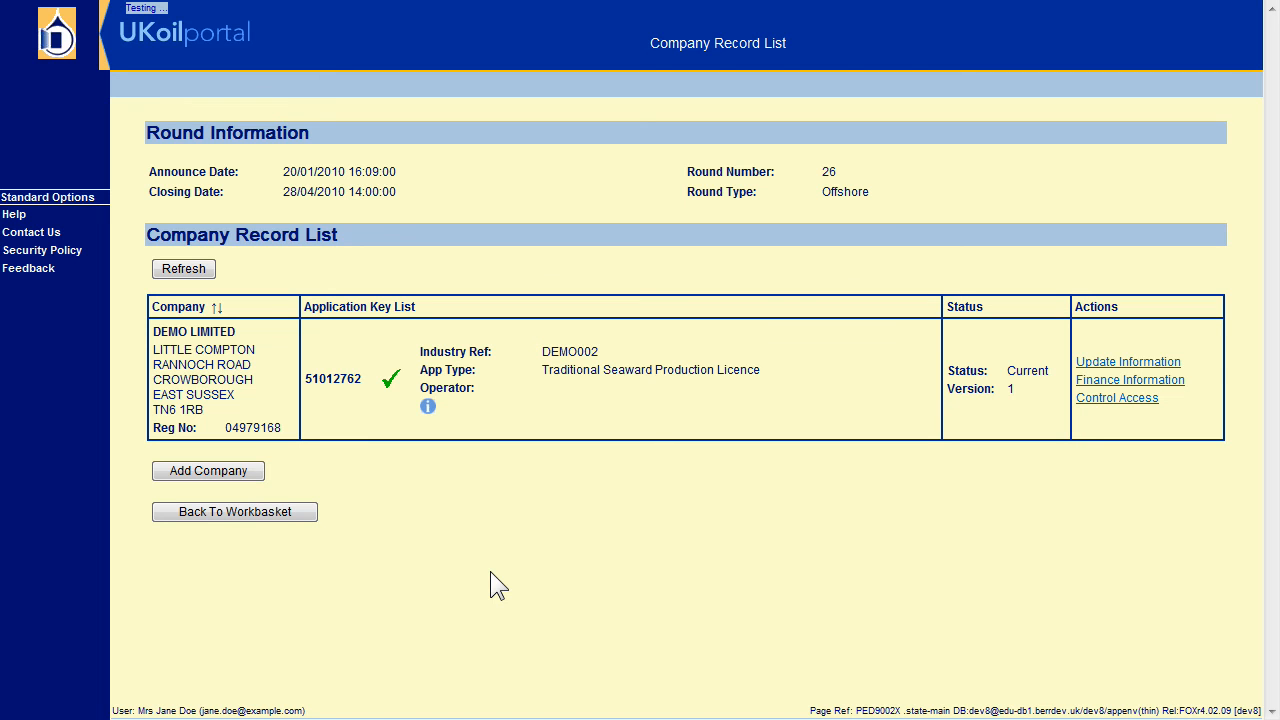
left_click(1112, 384)
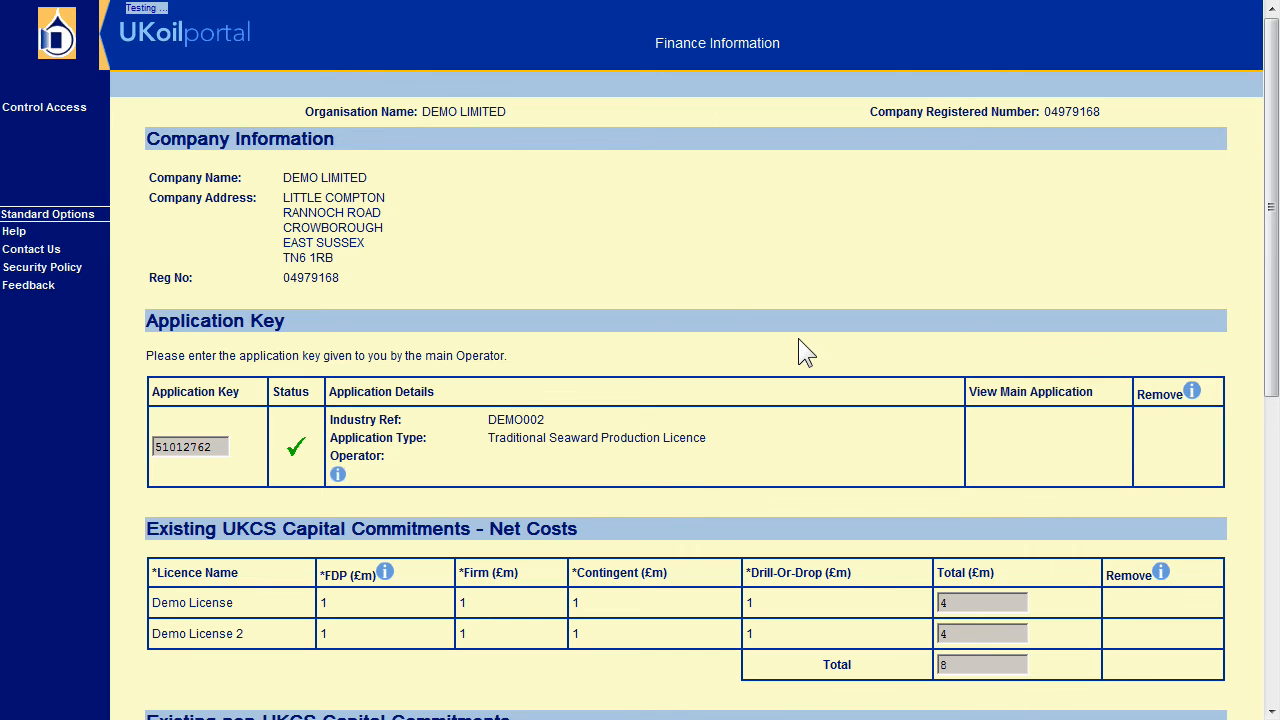
scroll(729, 304, "down", 6)
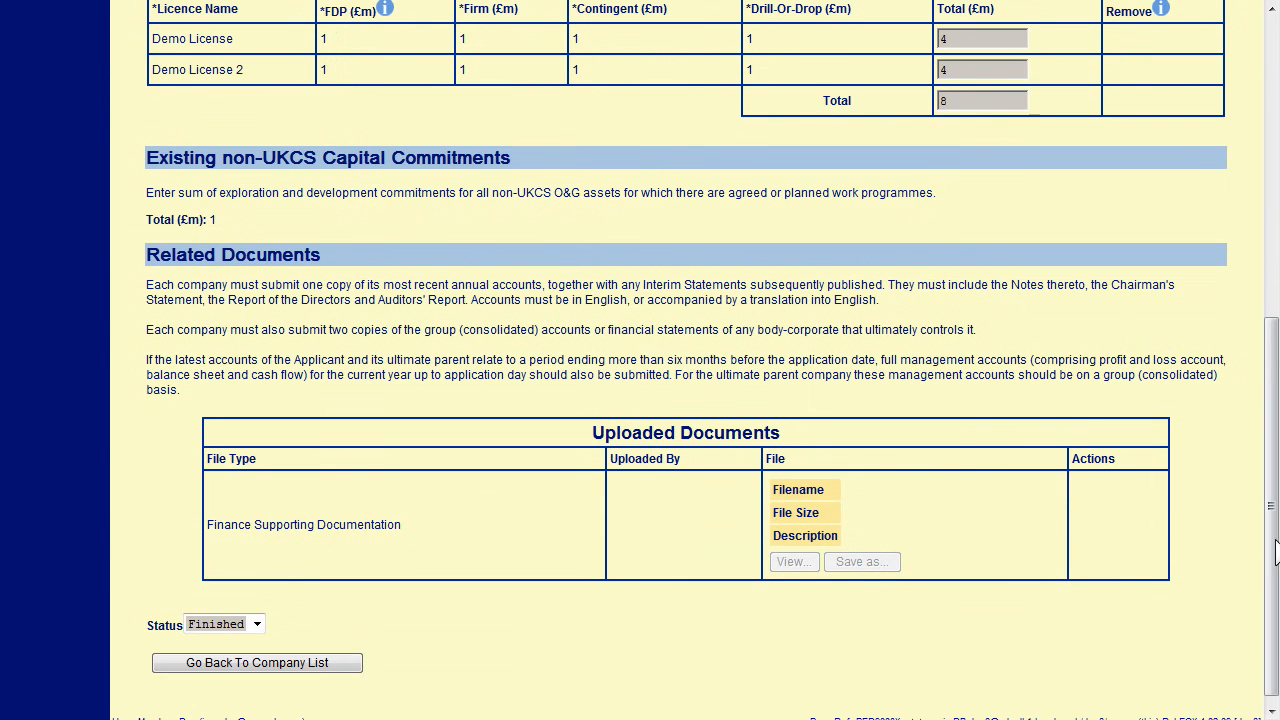
left_click(242, 664)
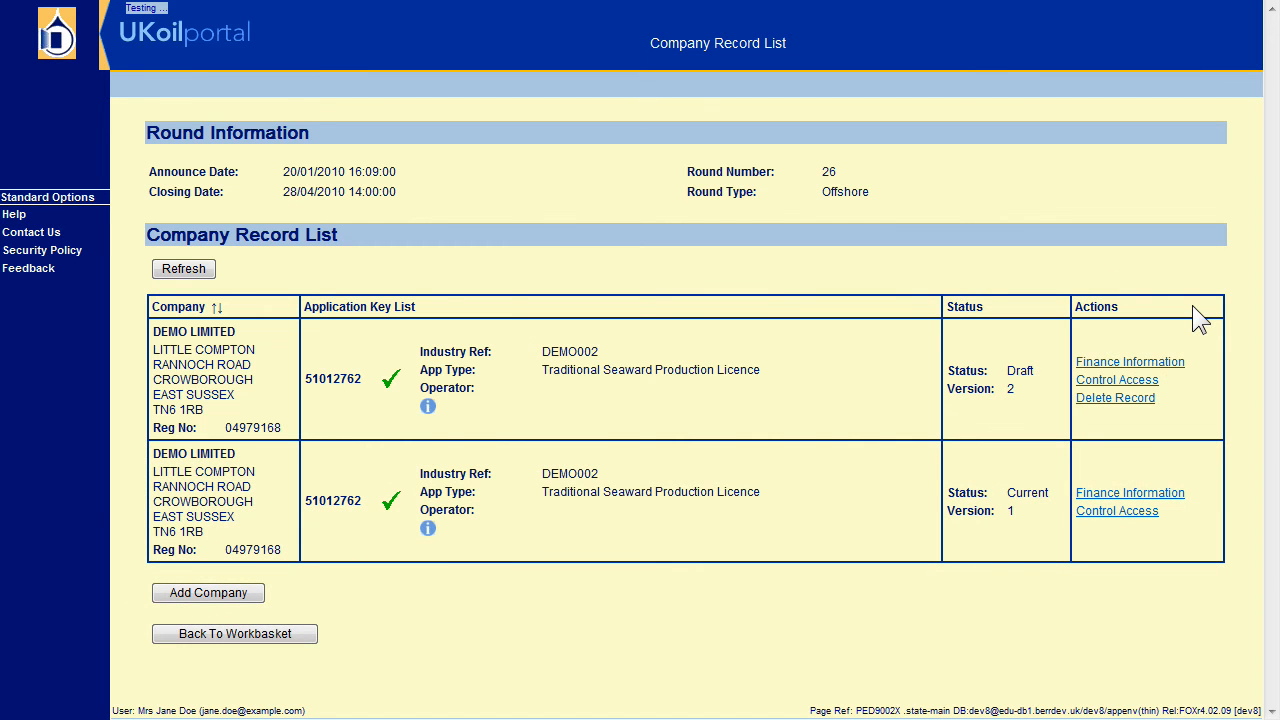
Under Control Access, enter the new person's email, forename and surname.
left_click(1125, 379)
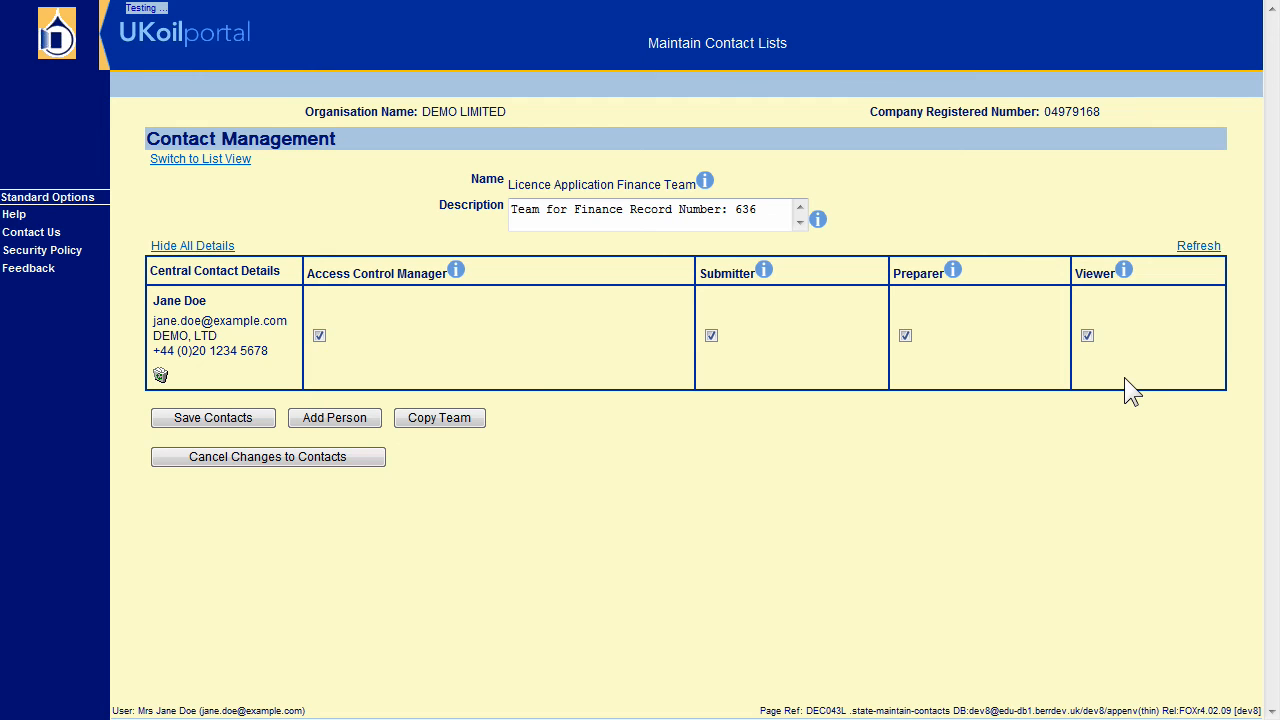
left_click(360, 420)
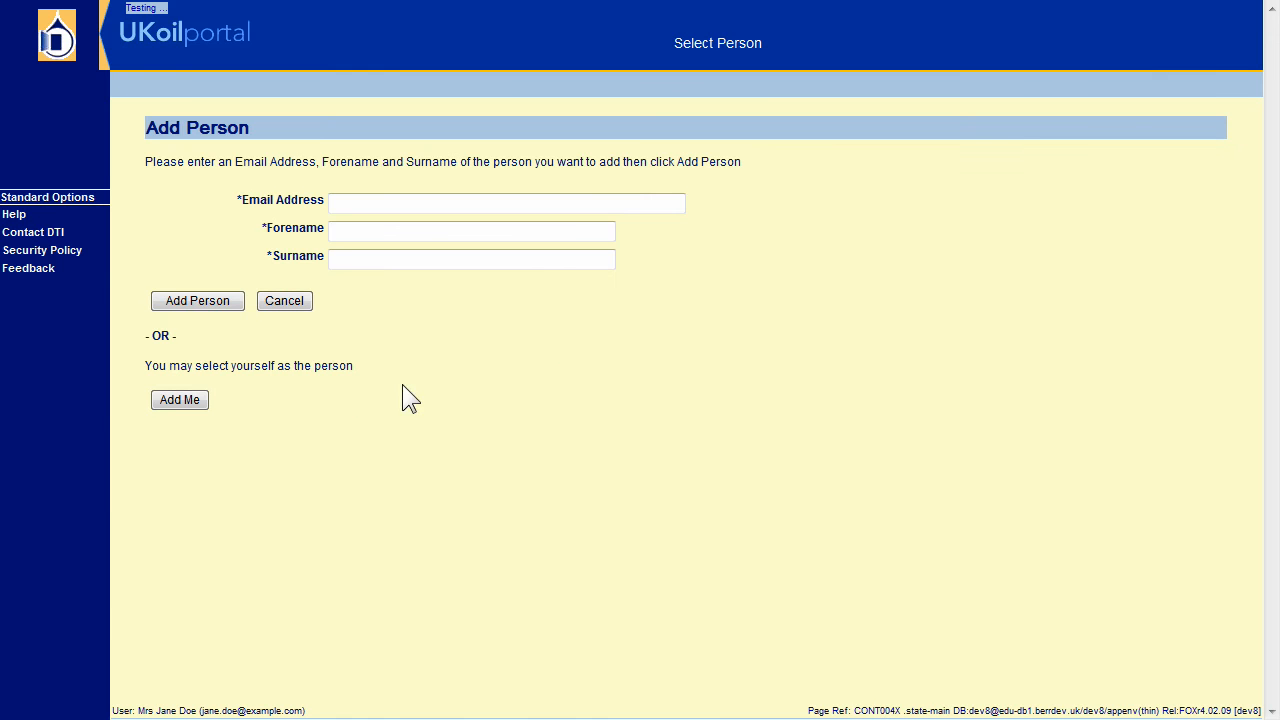
left_click(407, 202)
type("john.smith@e")
type("xa")
key("BackSpace")
key("BackSpace")
key("BackSpace")
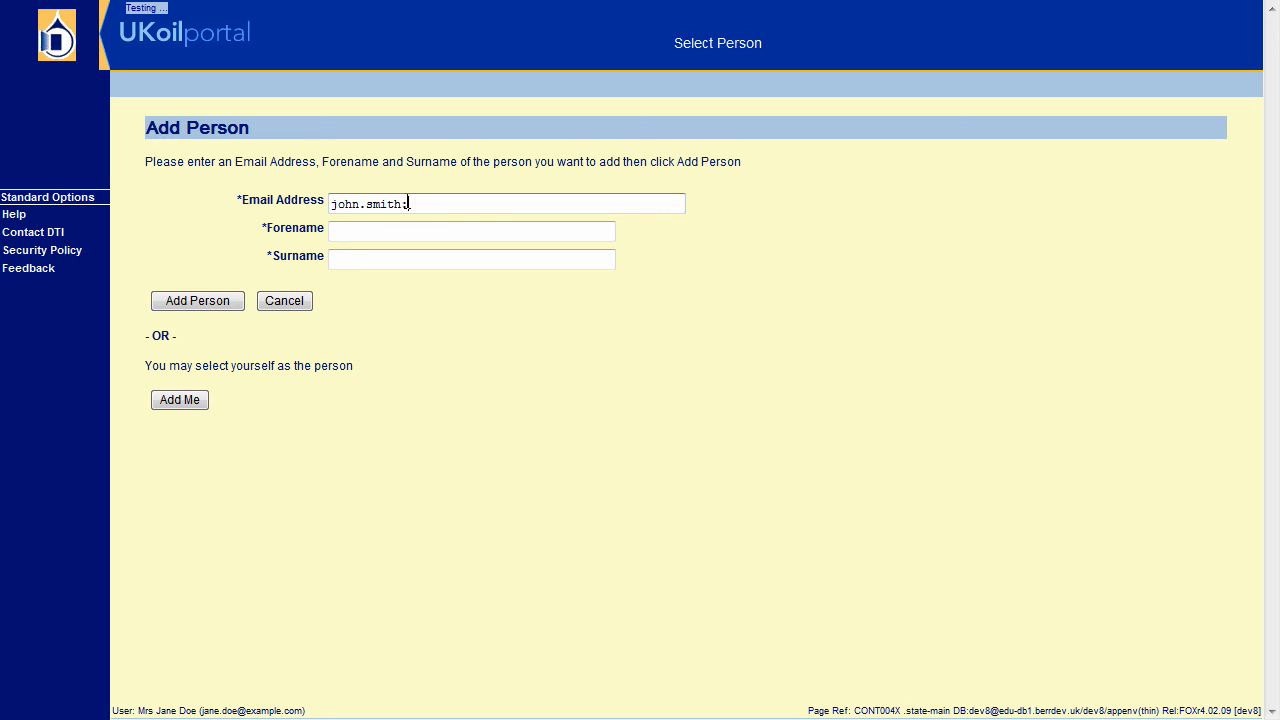
type("@example.com")
key("Tab")
type("John")
key("Tab")
type("Smith")
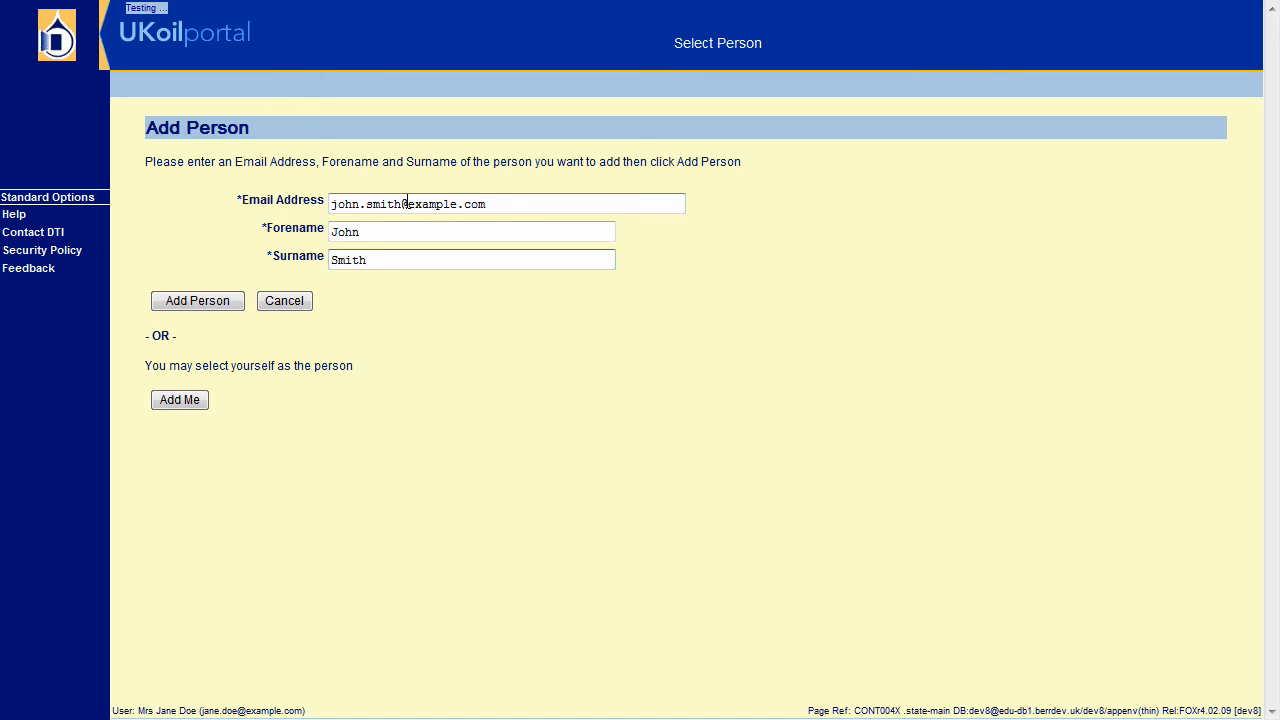
Add the person to the Finance Team as Viewer and save the contacts.
left_click(168, 299)
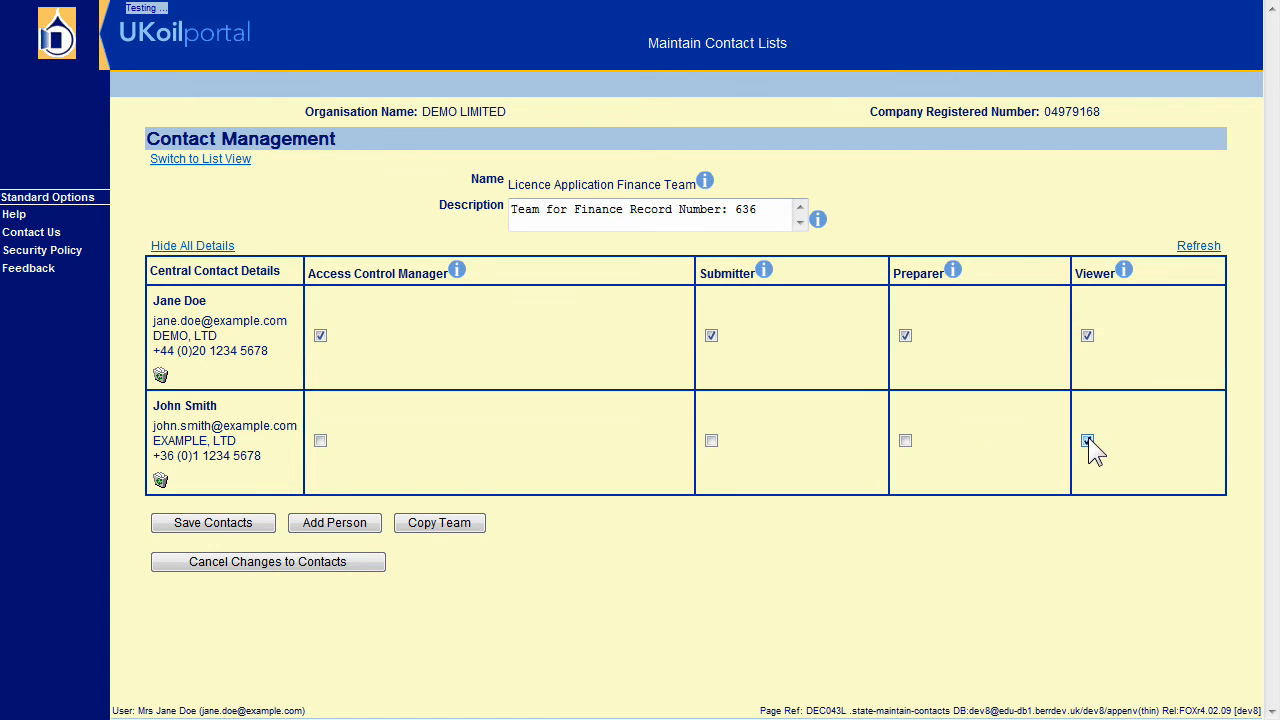
left_click(233, 524)
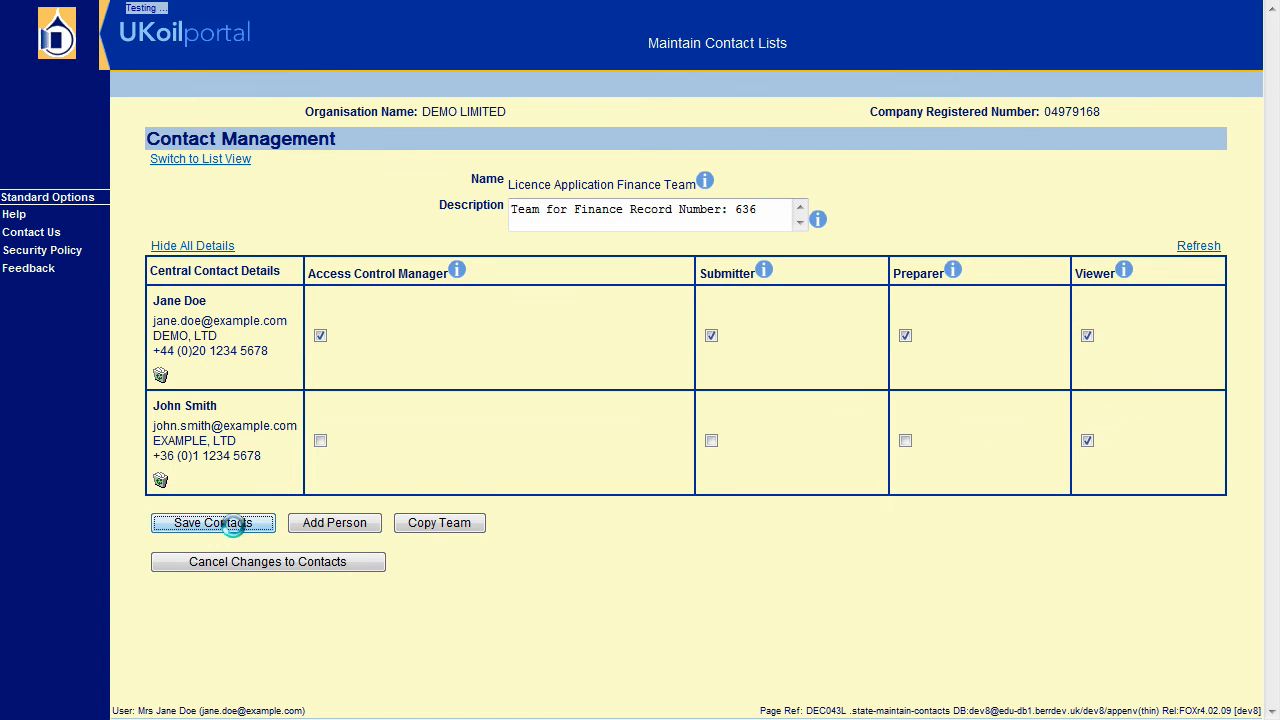